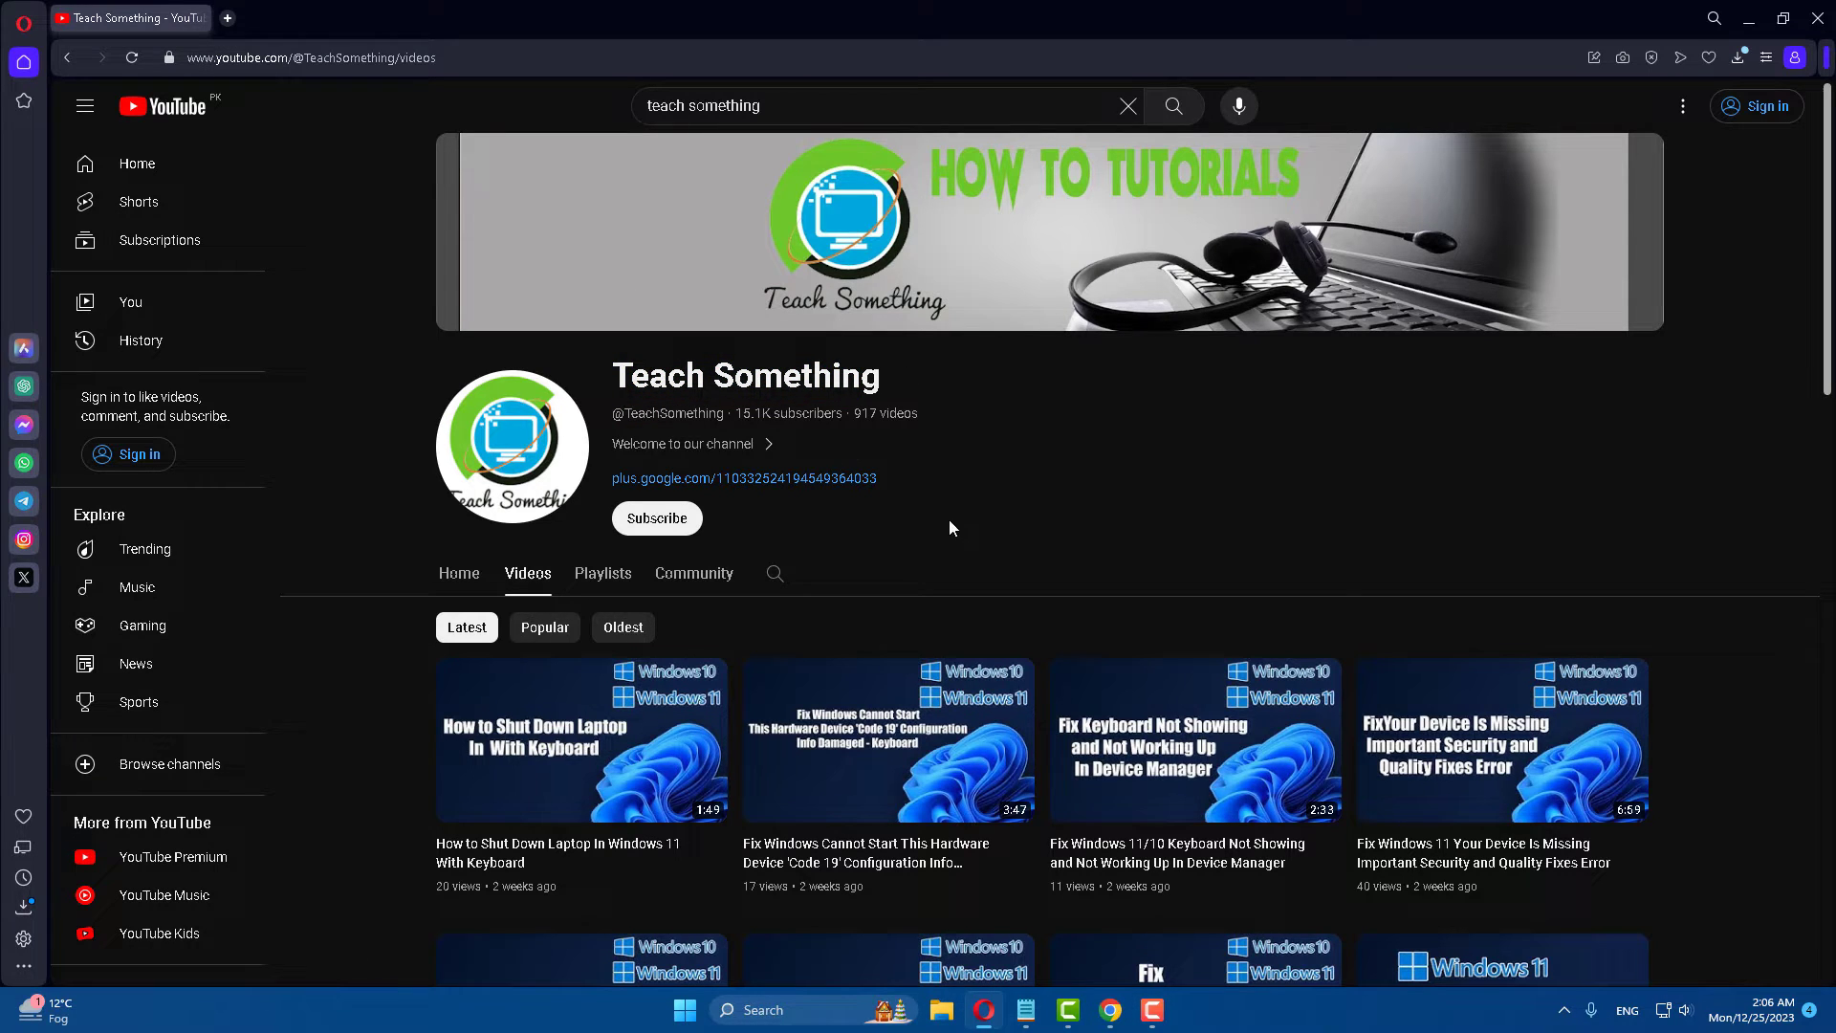
Review the 'This File Isn't Playable Issue' video title in Notepad, then minimize Notepad
click(1023, 1011)
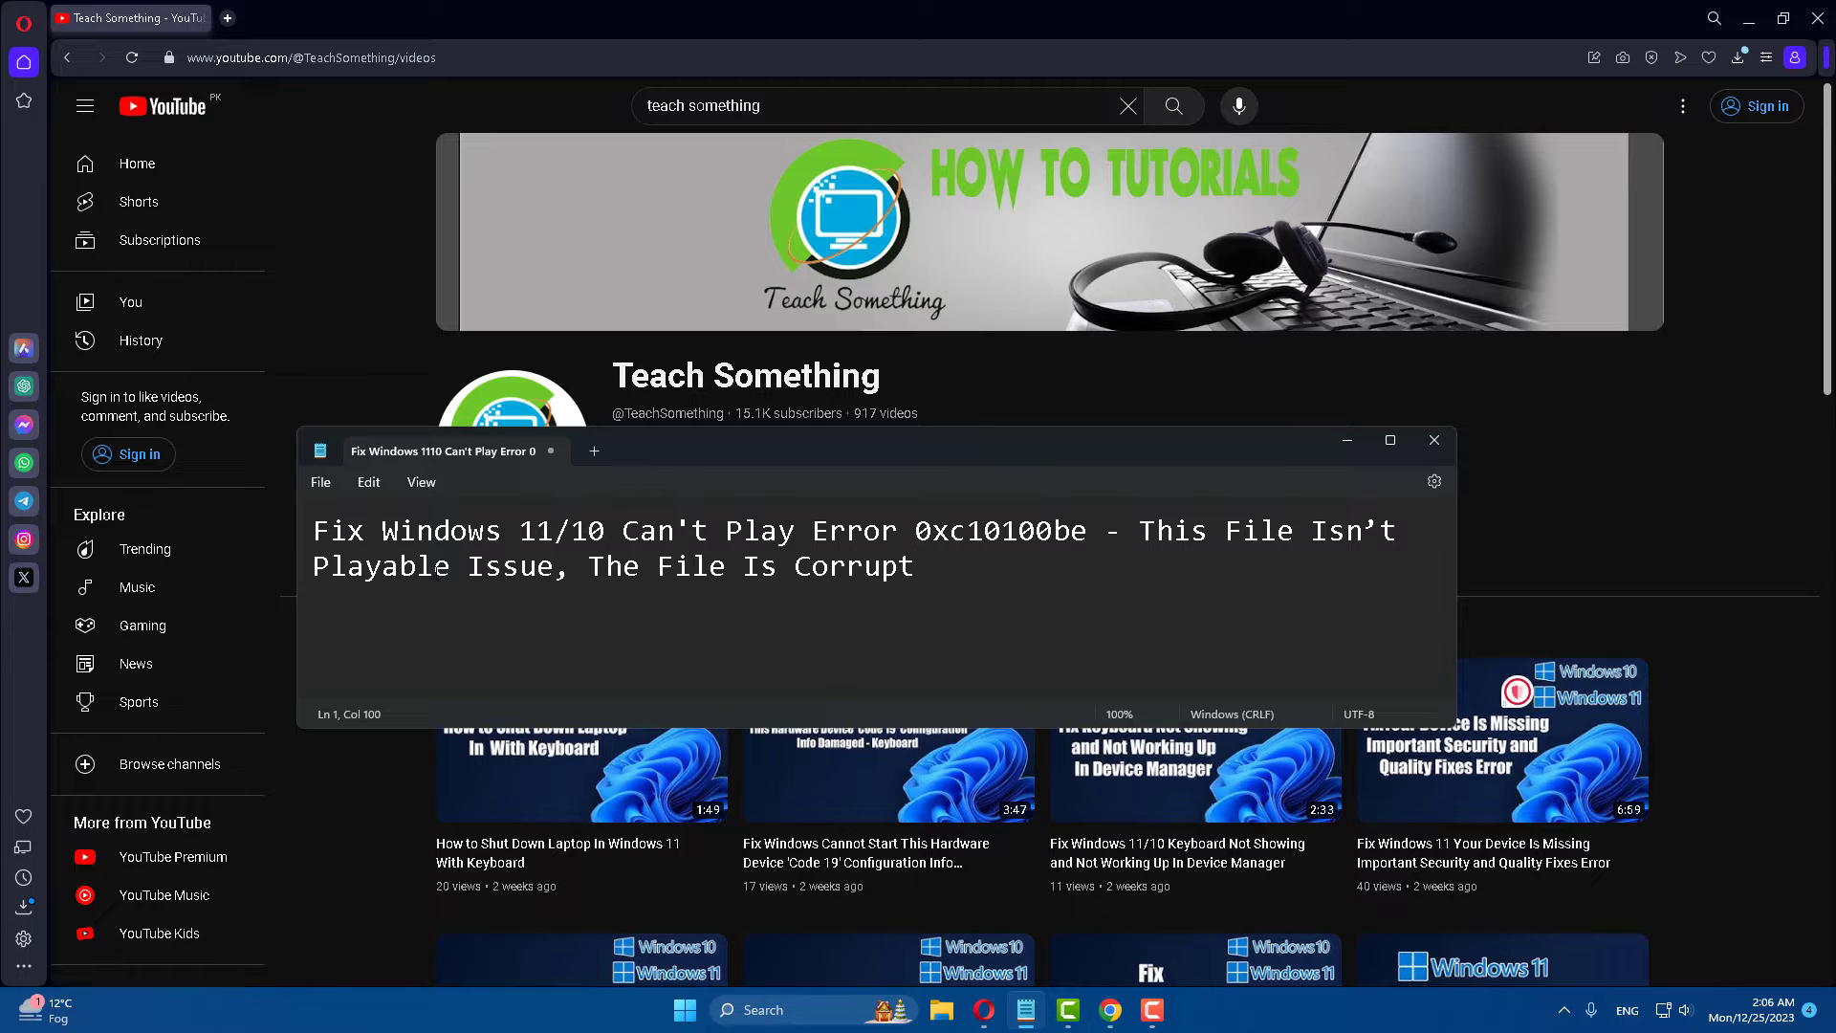
drag(640, 531, 967, 530)
click(1037, 531)
drag(1141, 530, 916, 567)
drag(640, 566, 916, 566)
key(ctrl+a)
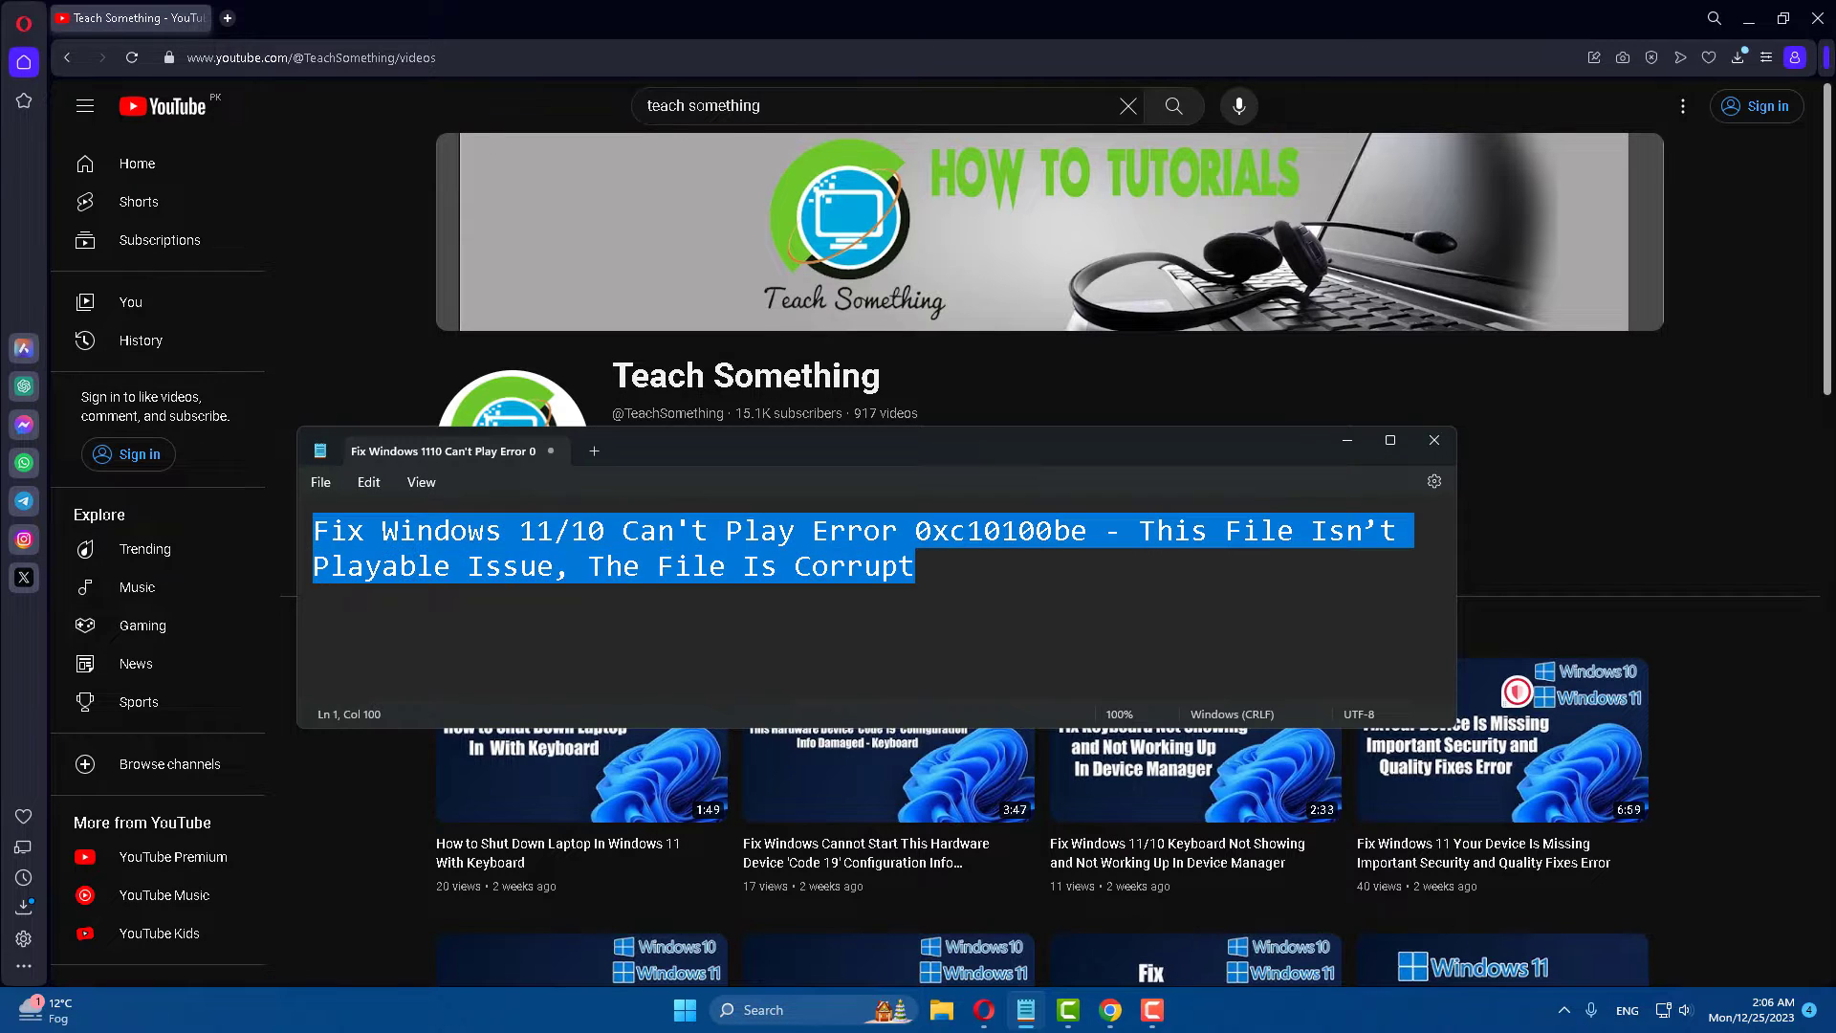
click(619, 589)
click(1339, 446)
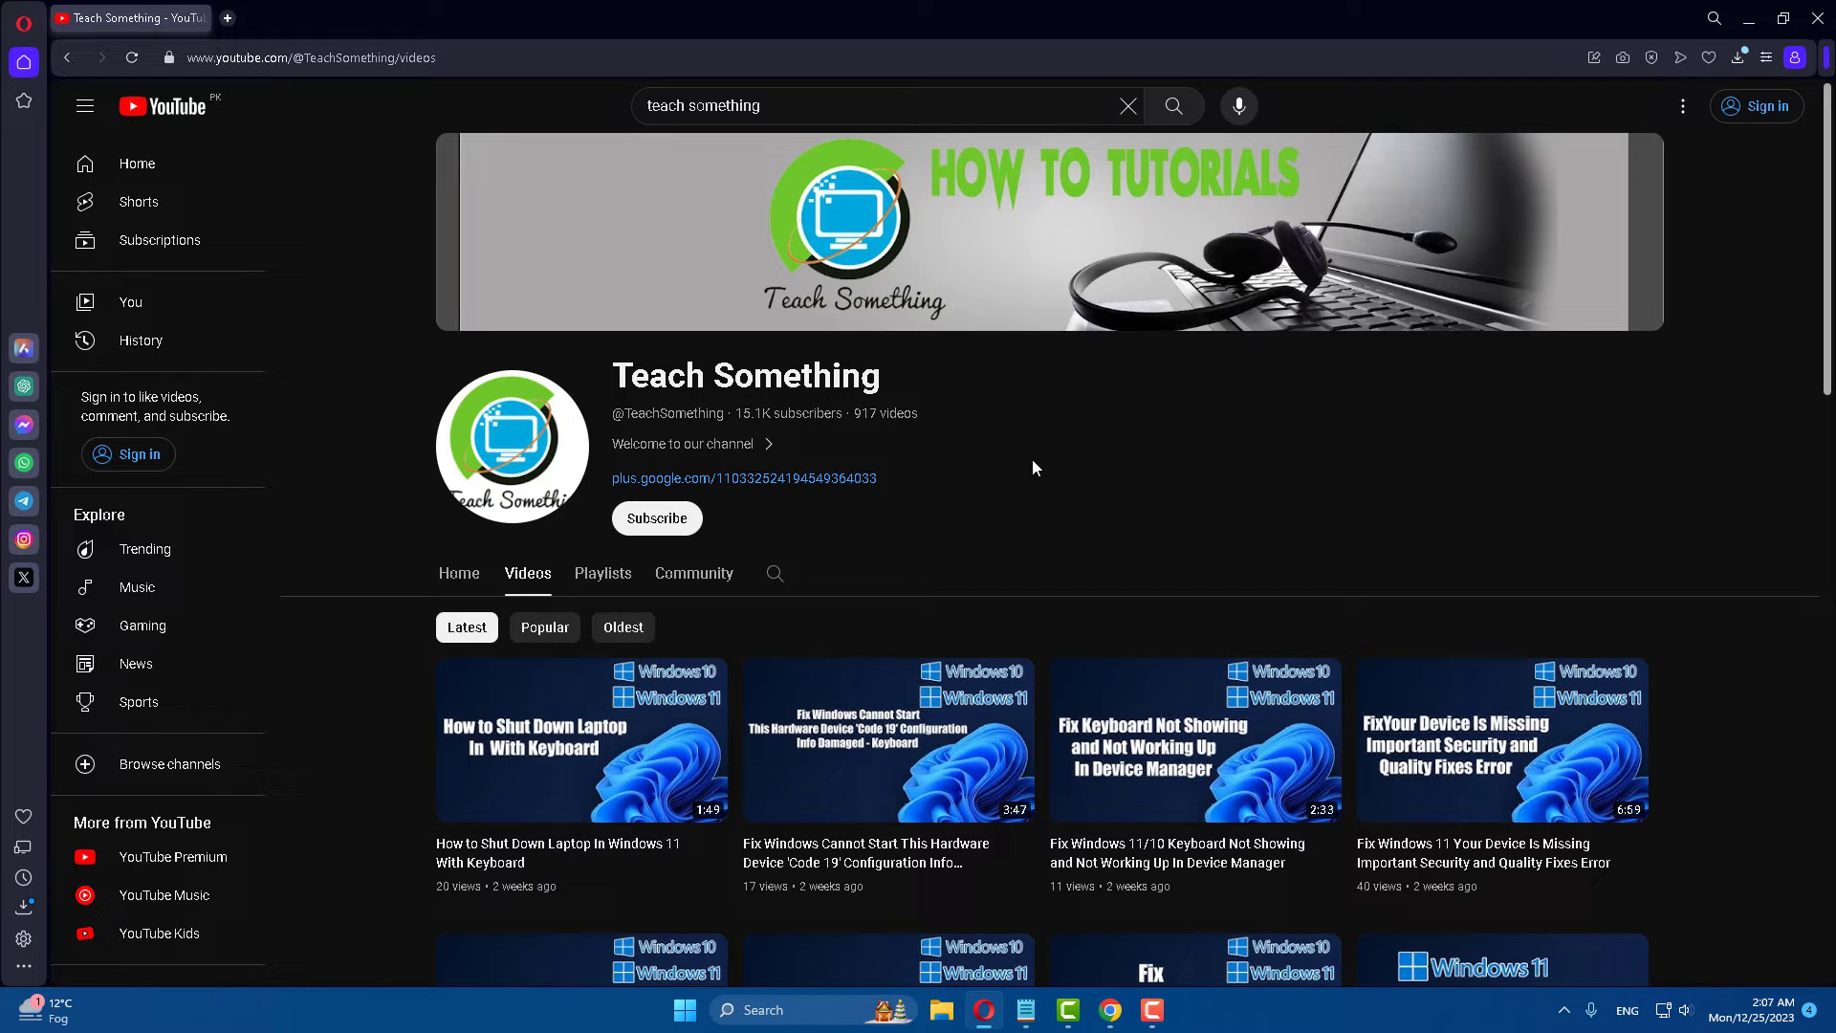
Open Settings at System › Troubleshoot › Other troubleshooters, scrolled down to Video Playback
click(687, 1010)
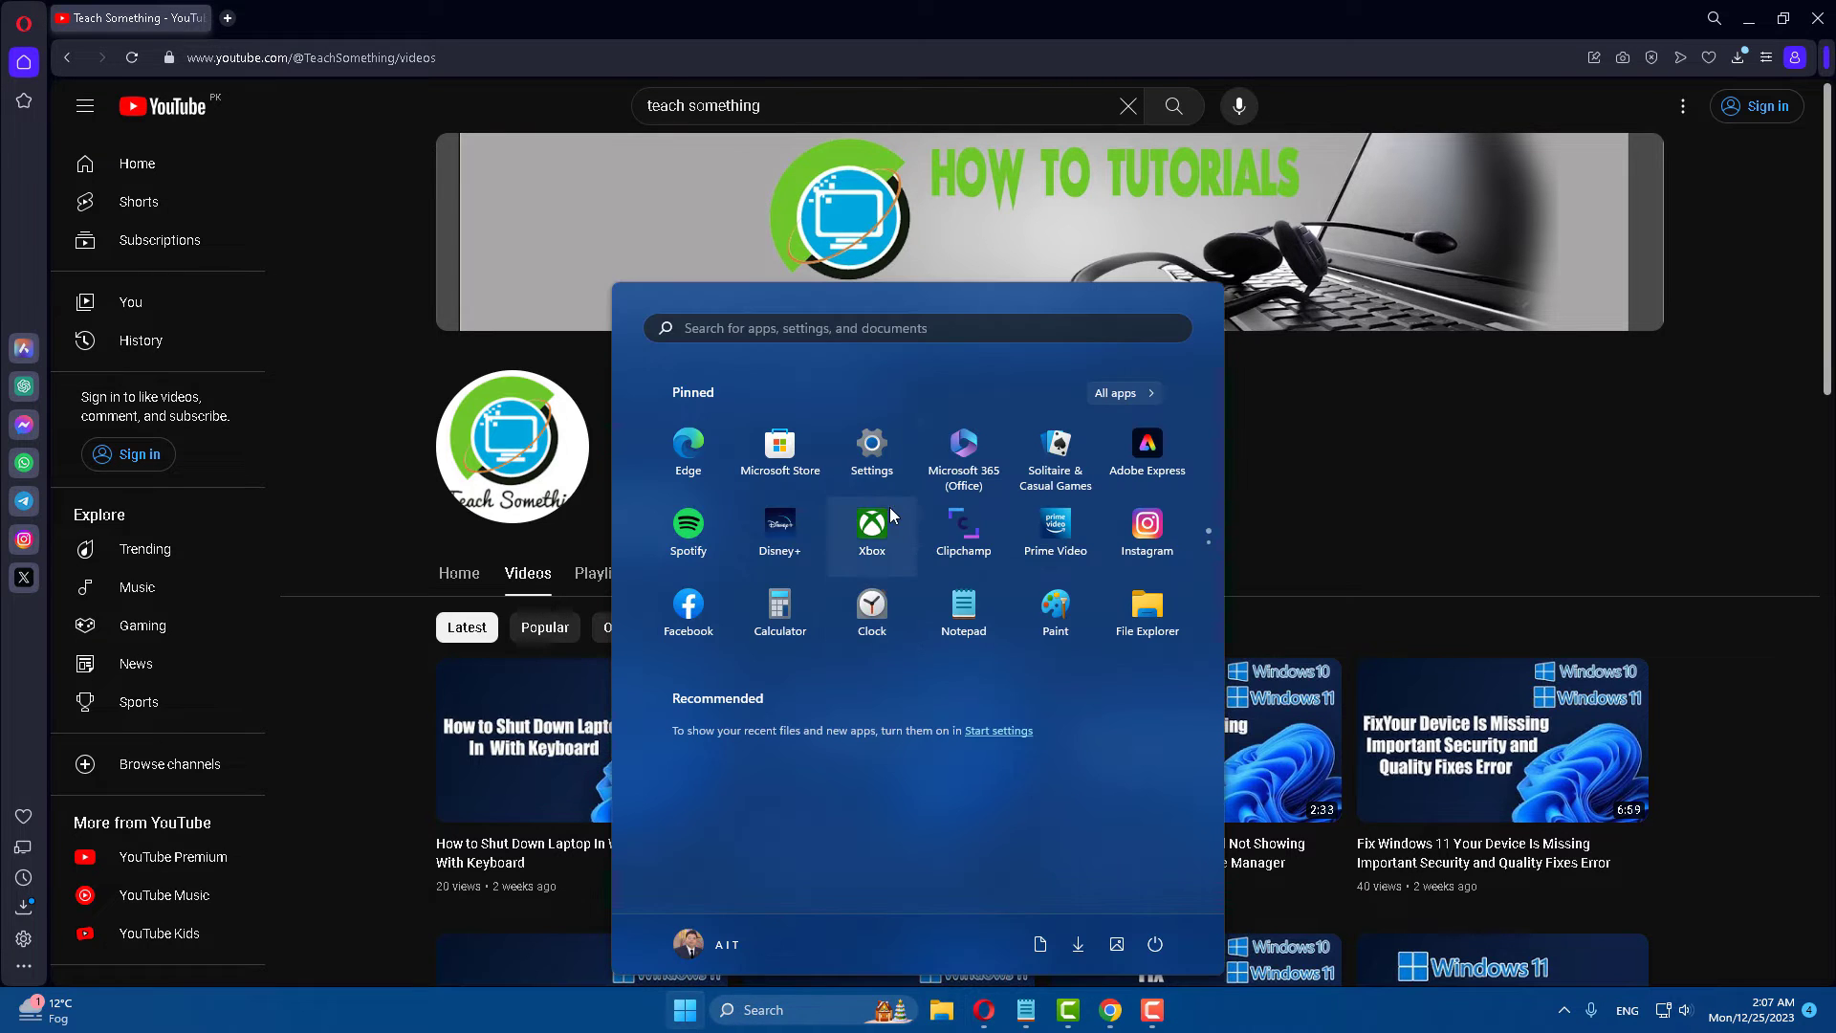
click(872, 442)
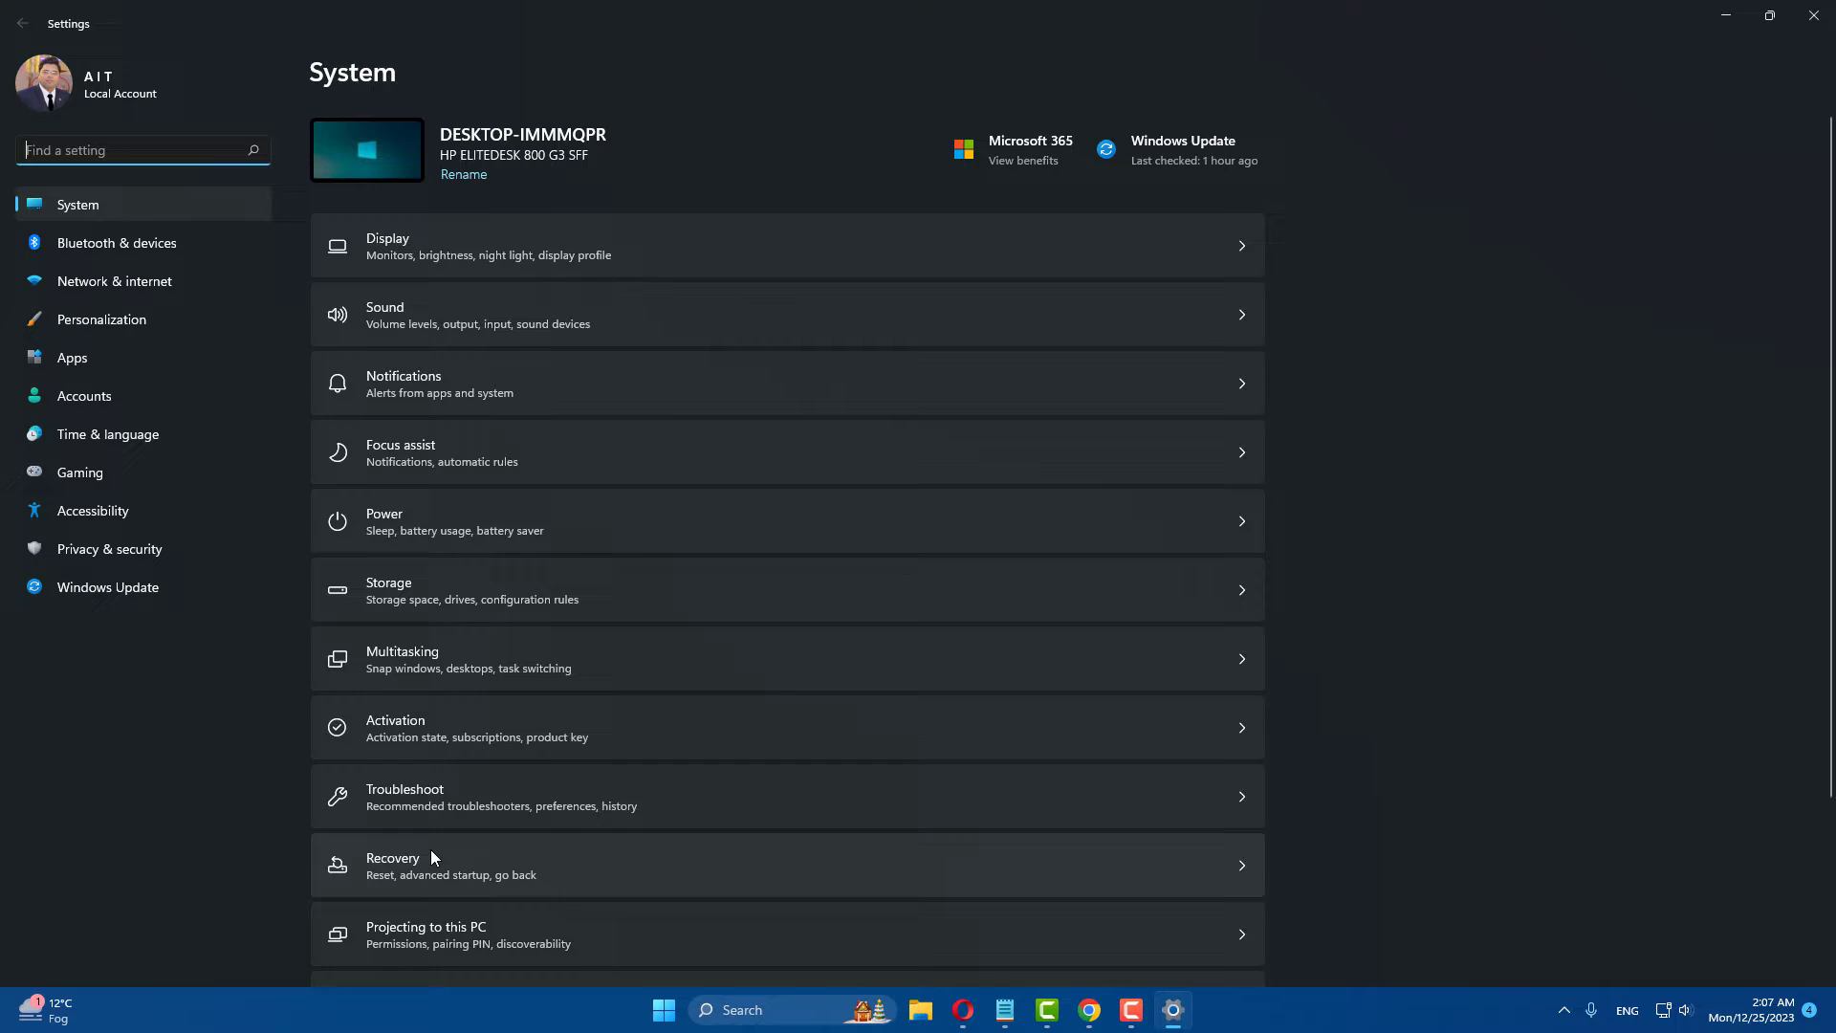
click(435, 805)
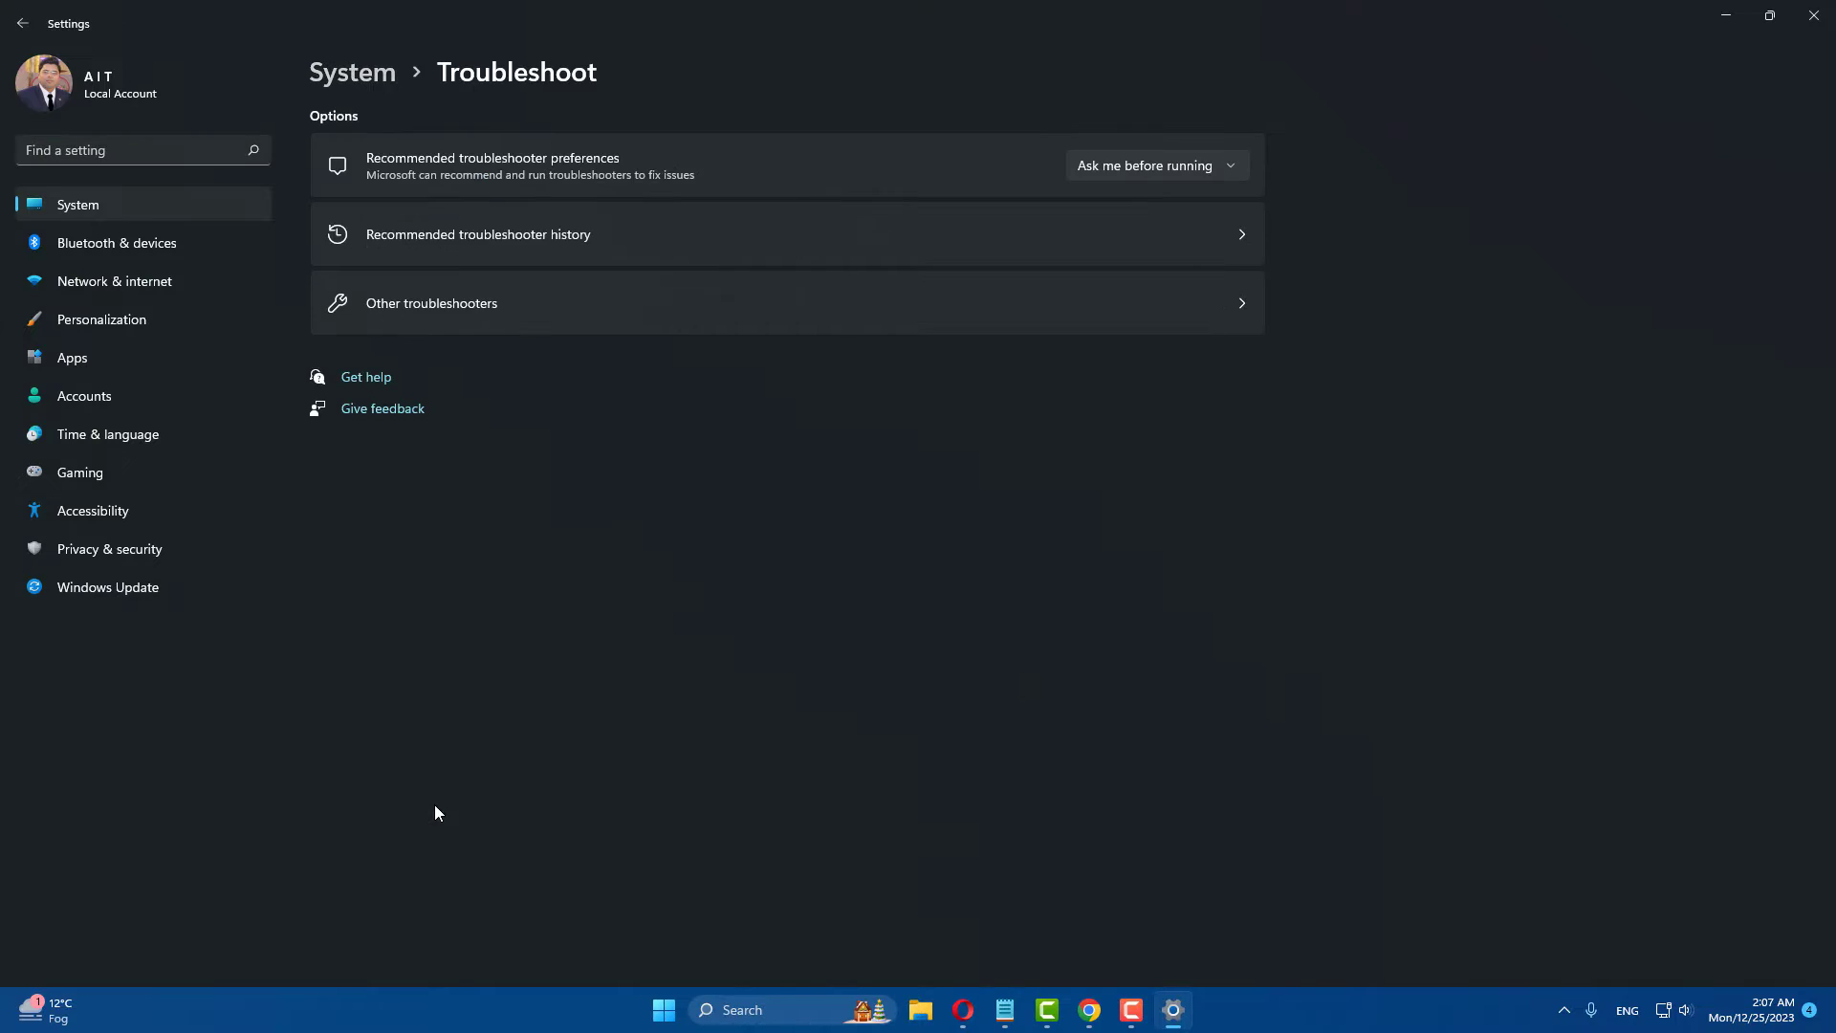
click(427, 319)
scroll(689, 545, down, 5)
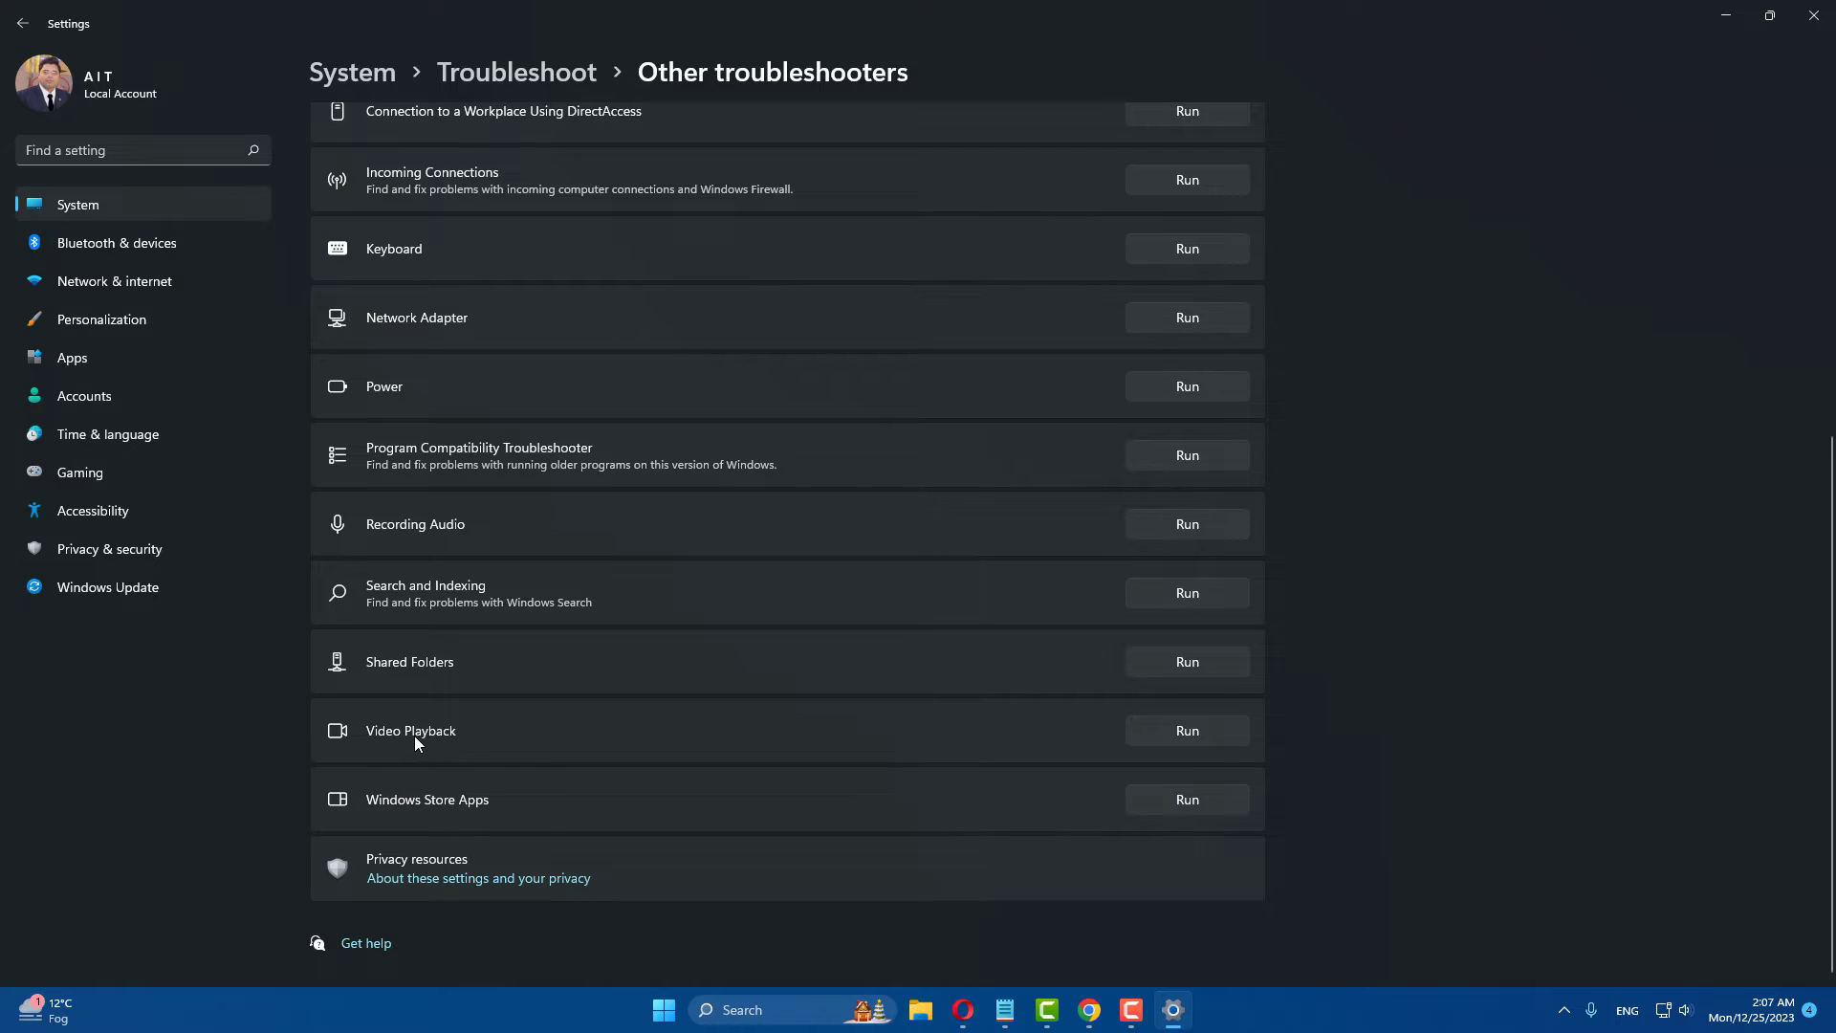
Run the Video Playback troubleshooter anyway, step through to its results, and close Settings
click(1223, 731)
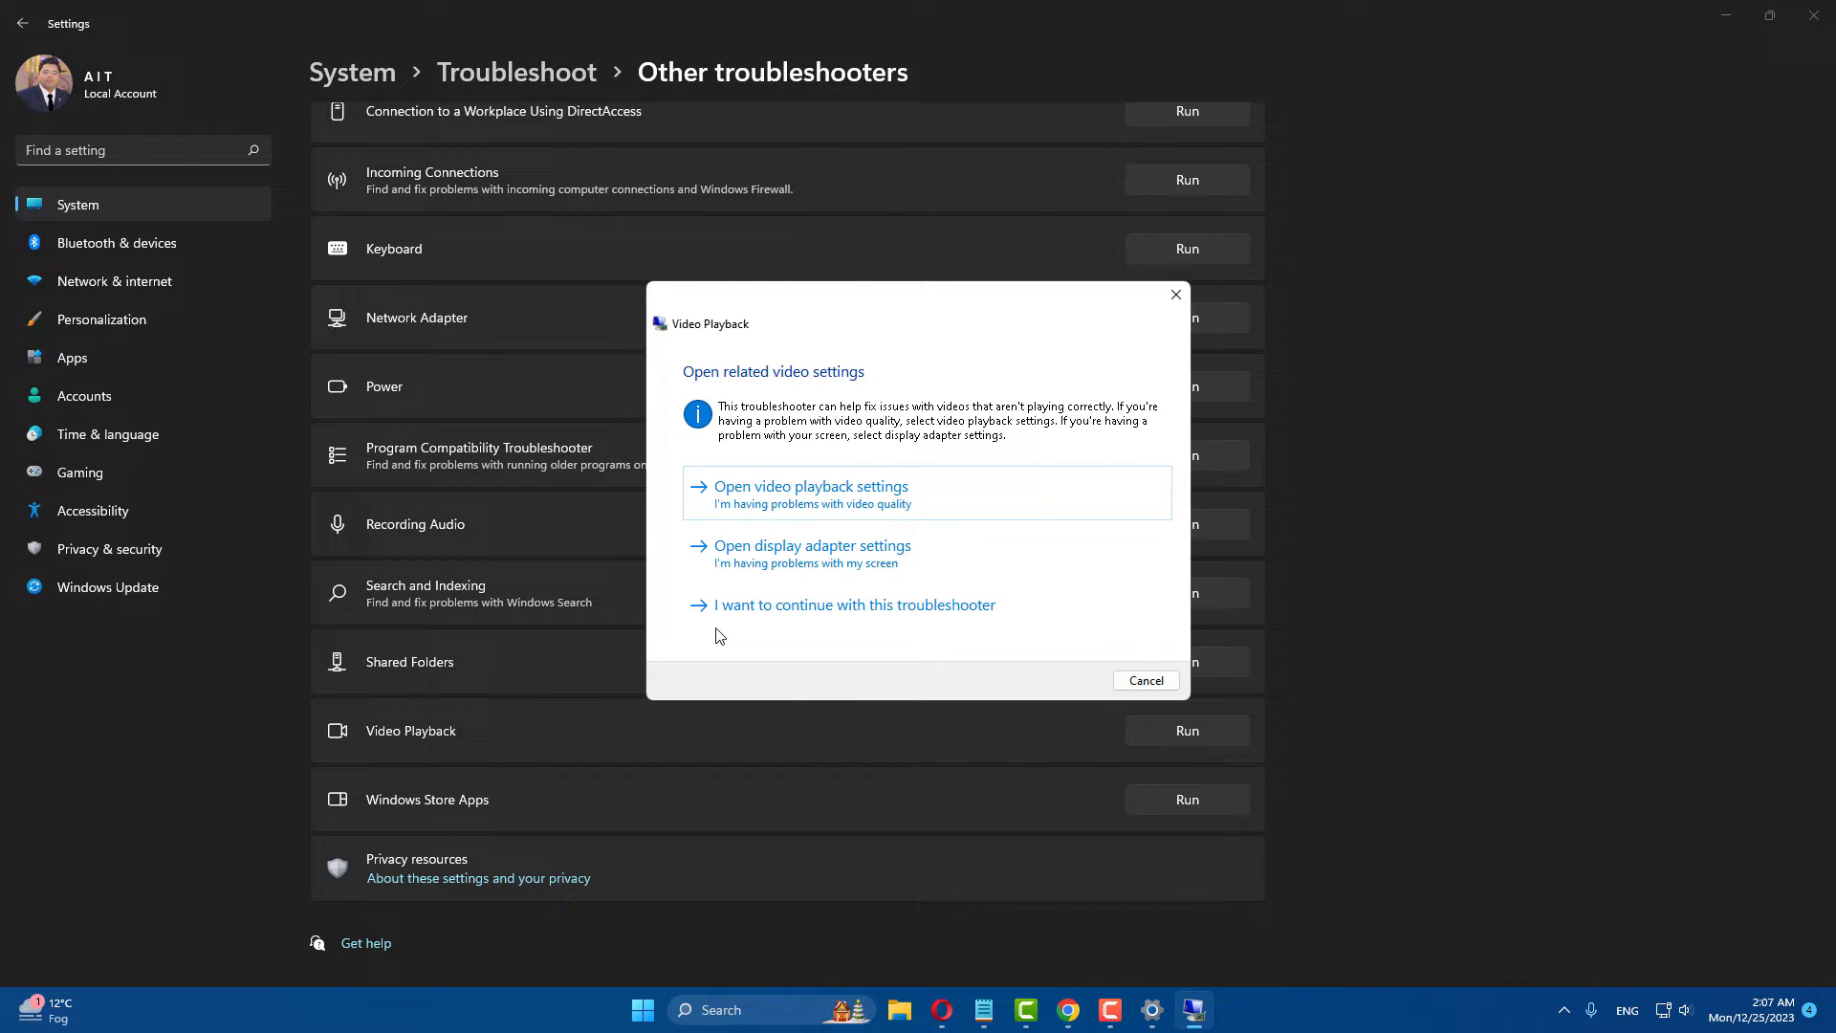
click(938, 613)
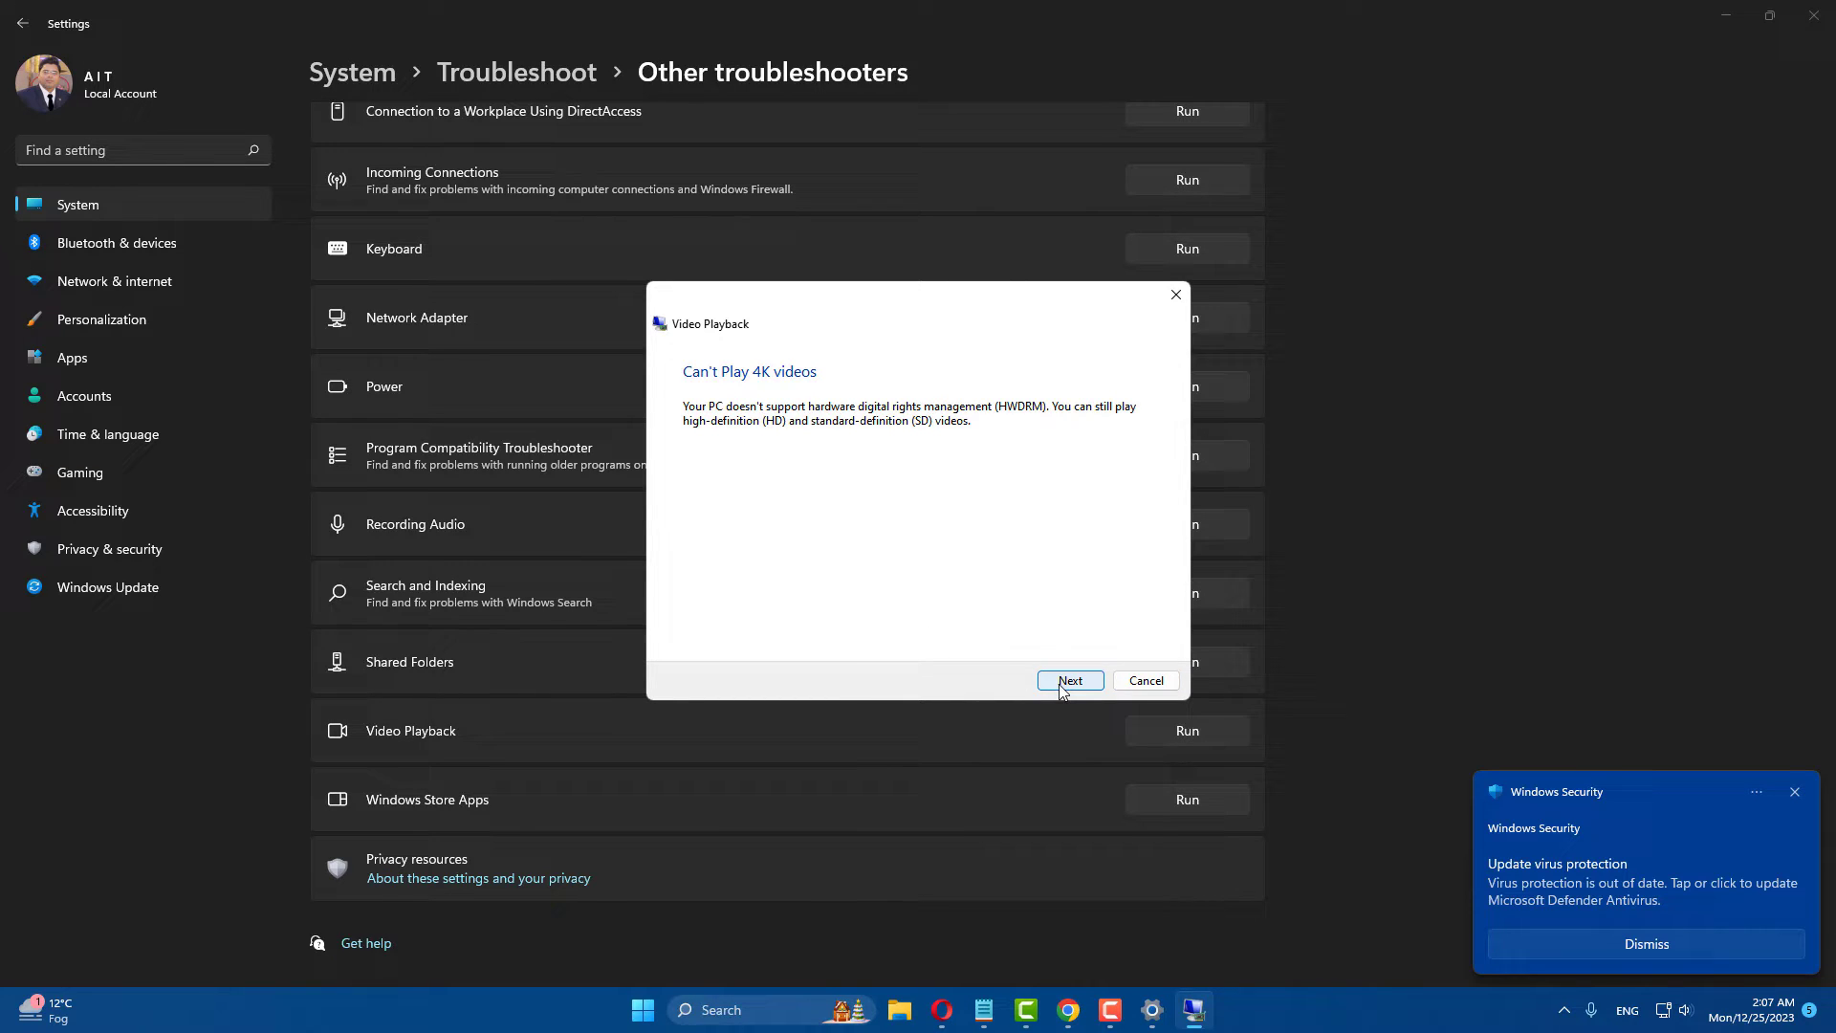
click(1065, 684)
click(1062, 681)
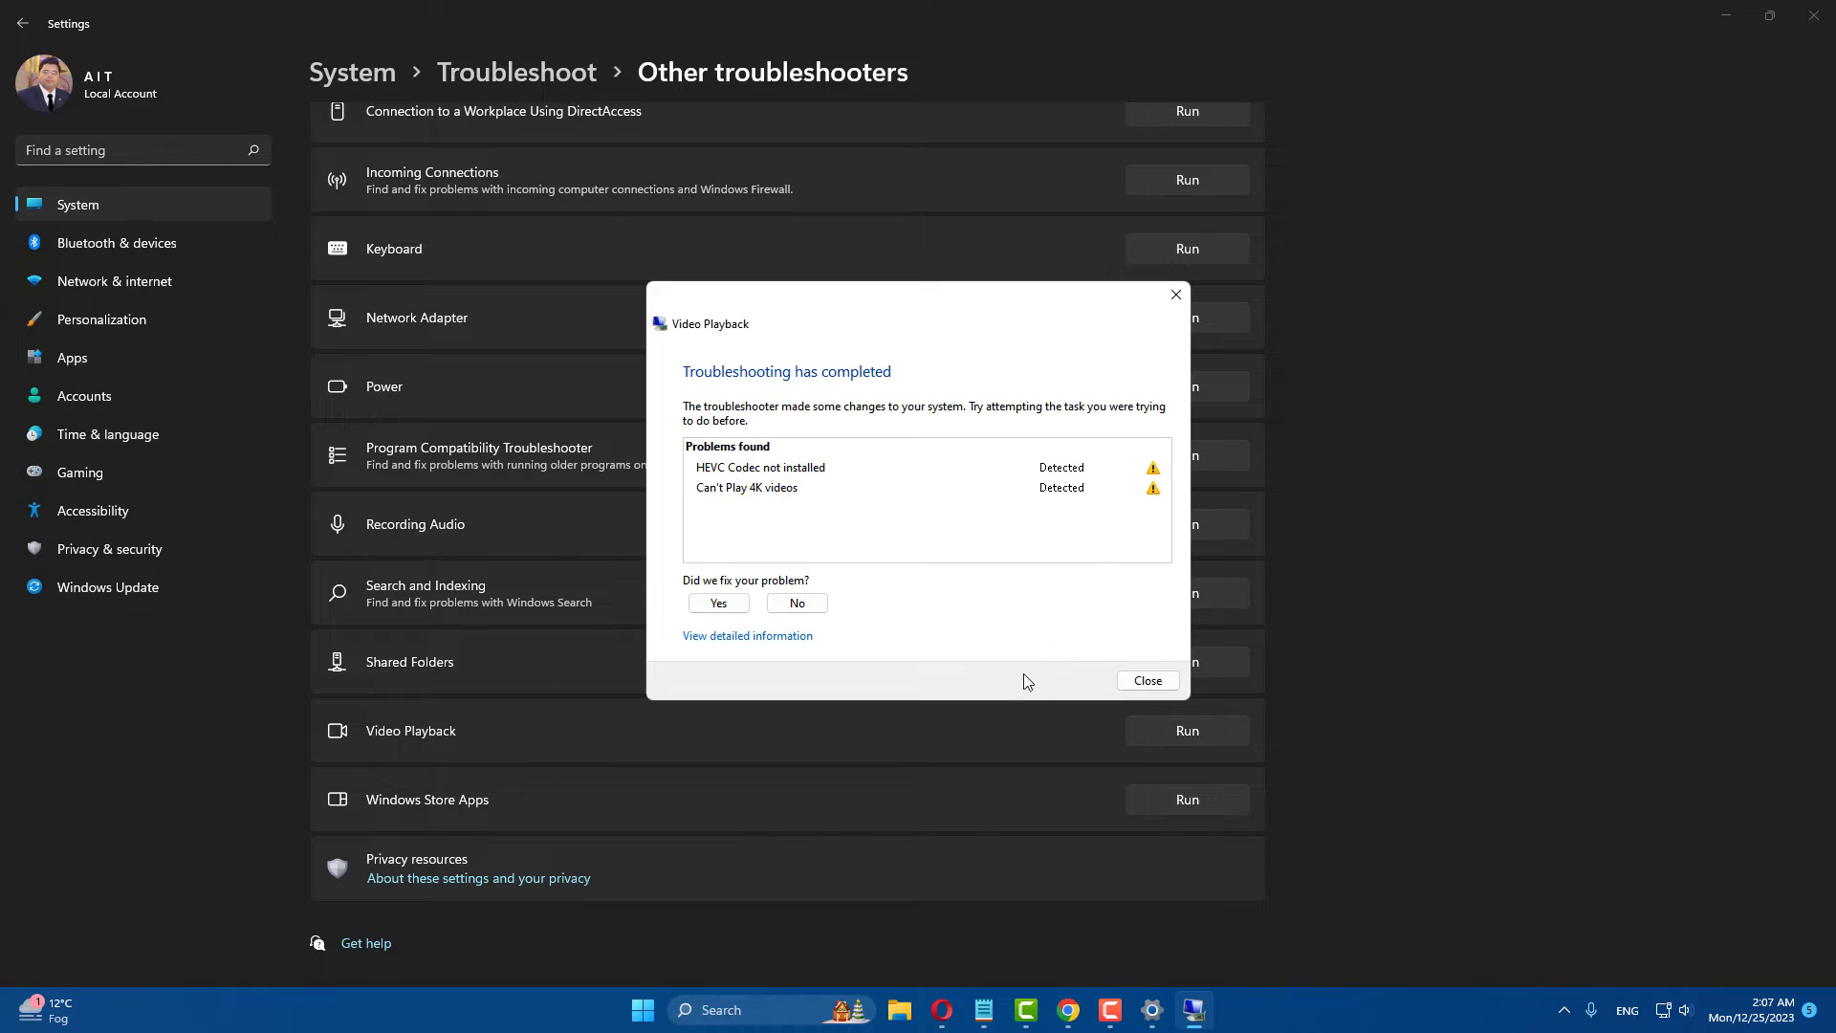
click(1147, 681)
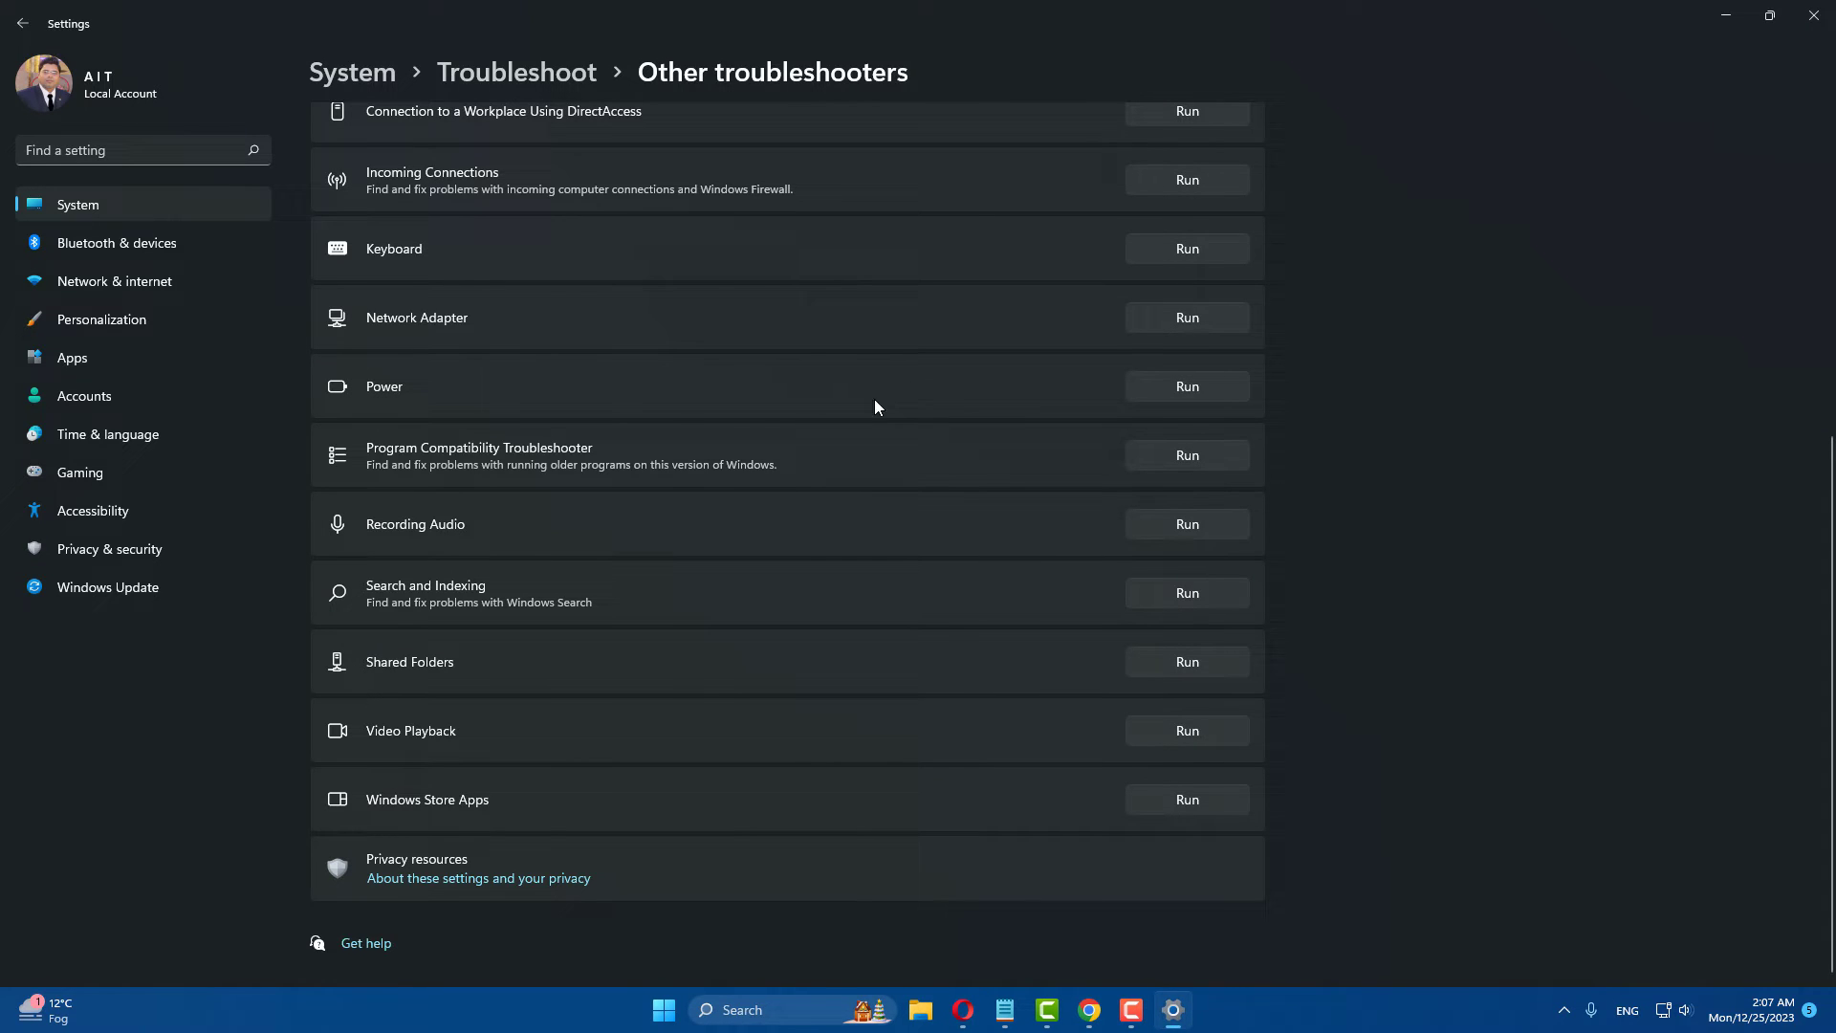
click(1814, 15)
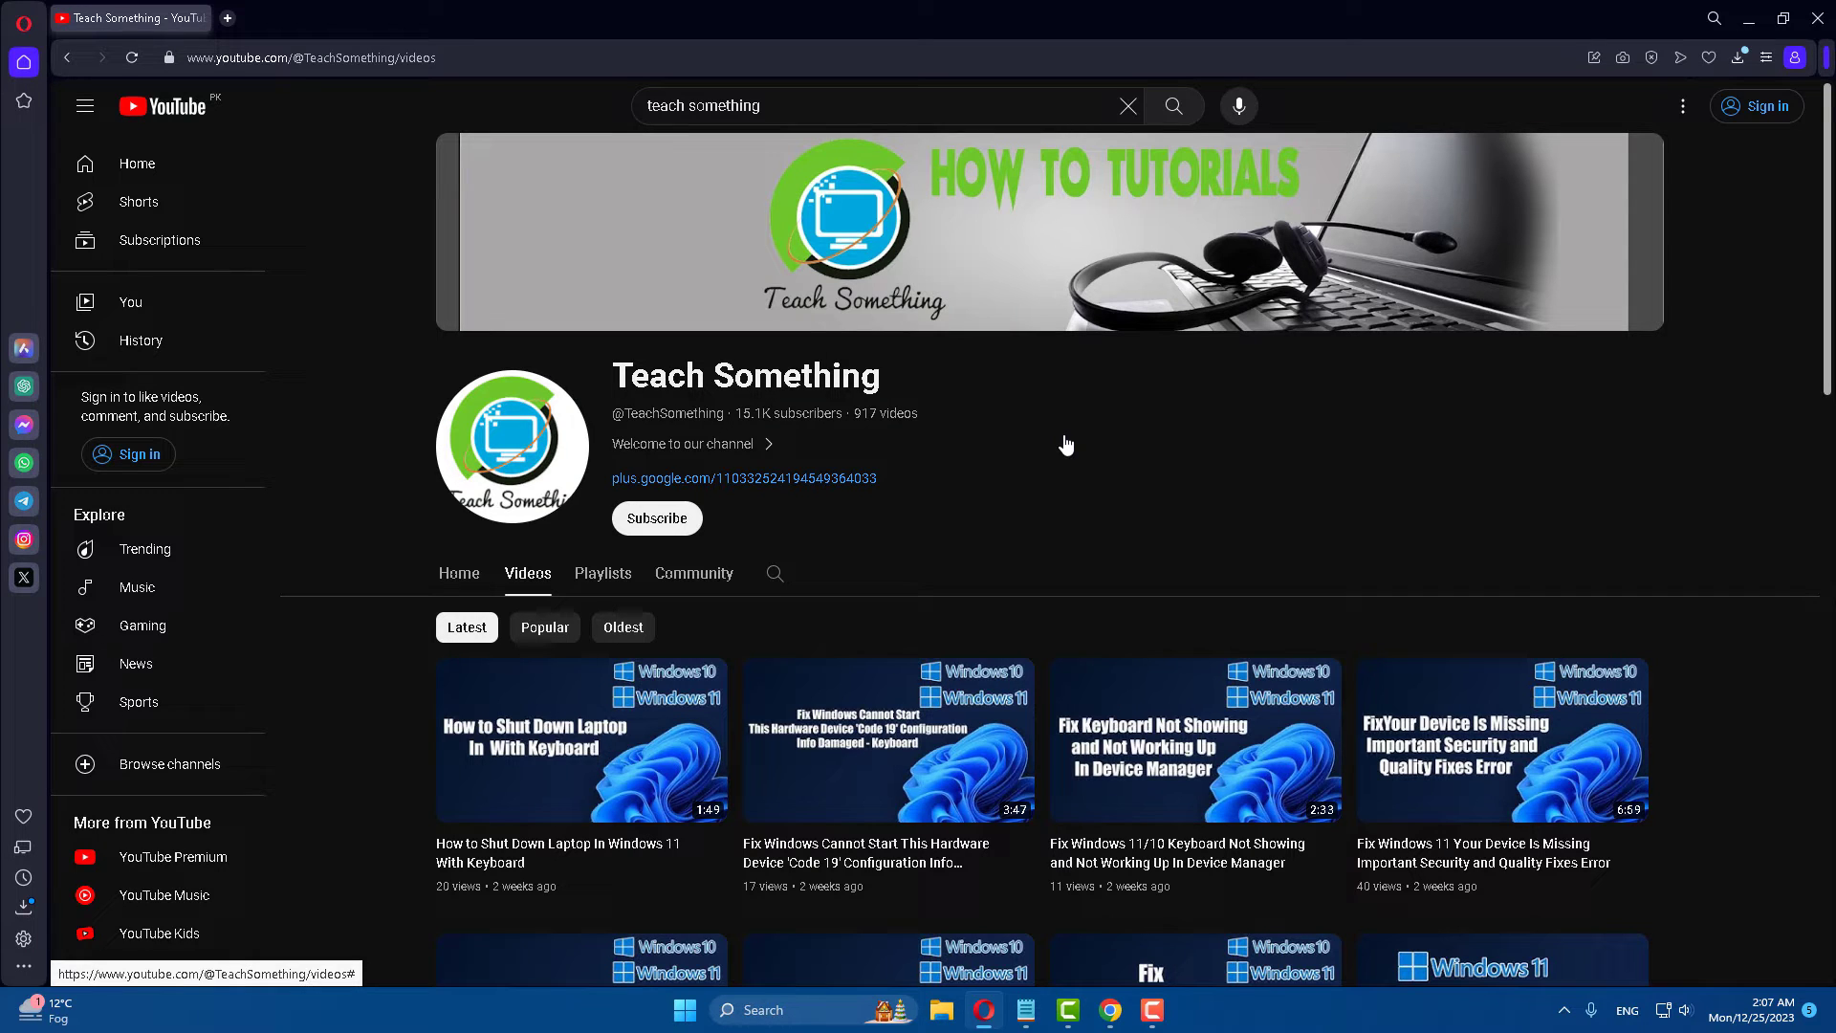
Launch Microsoft Store, search 'AV1 Video', and open the AV1 Video Extension page
click(684, 1011)
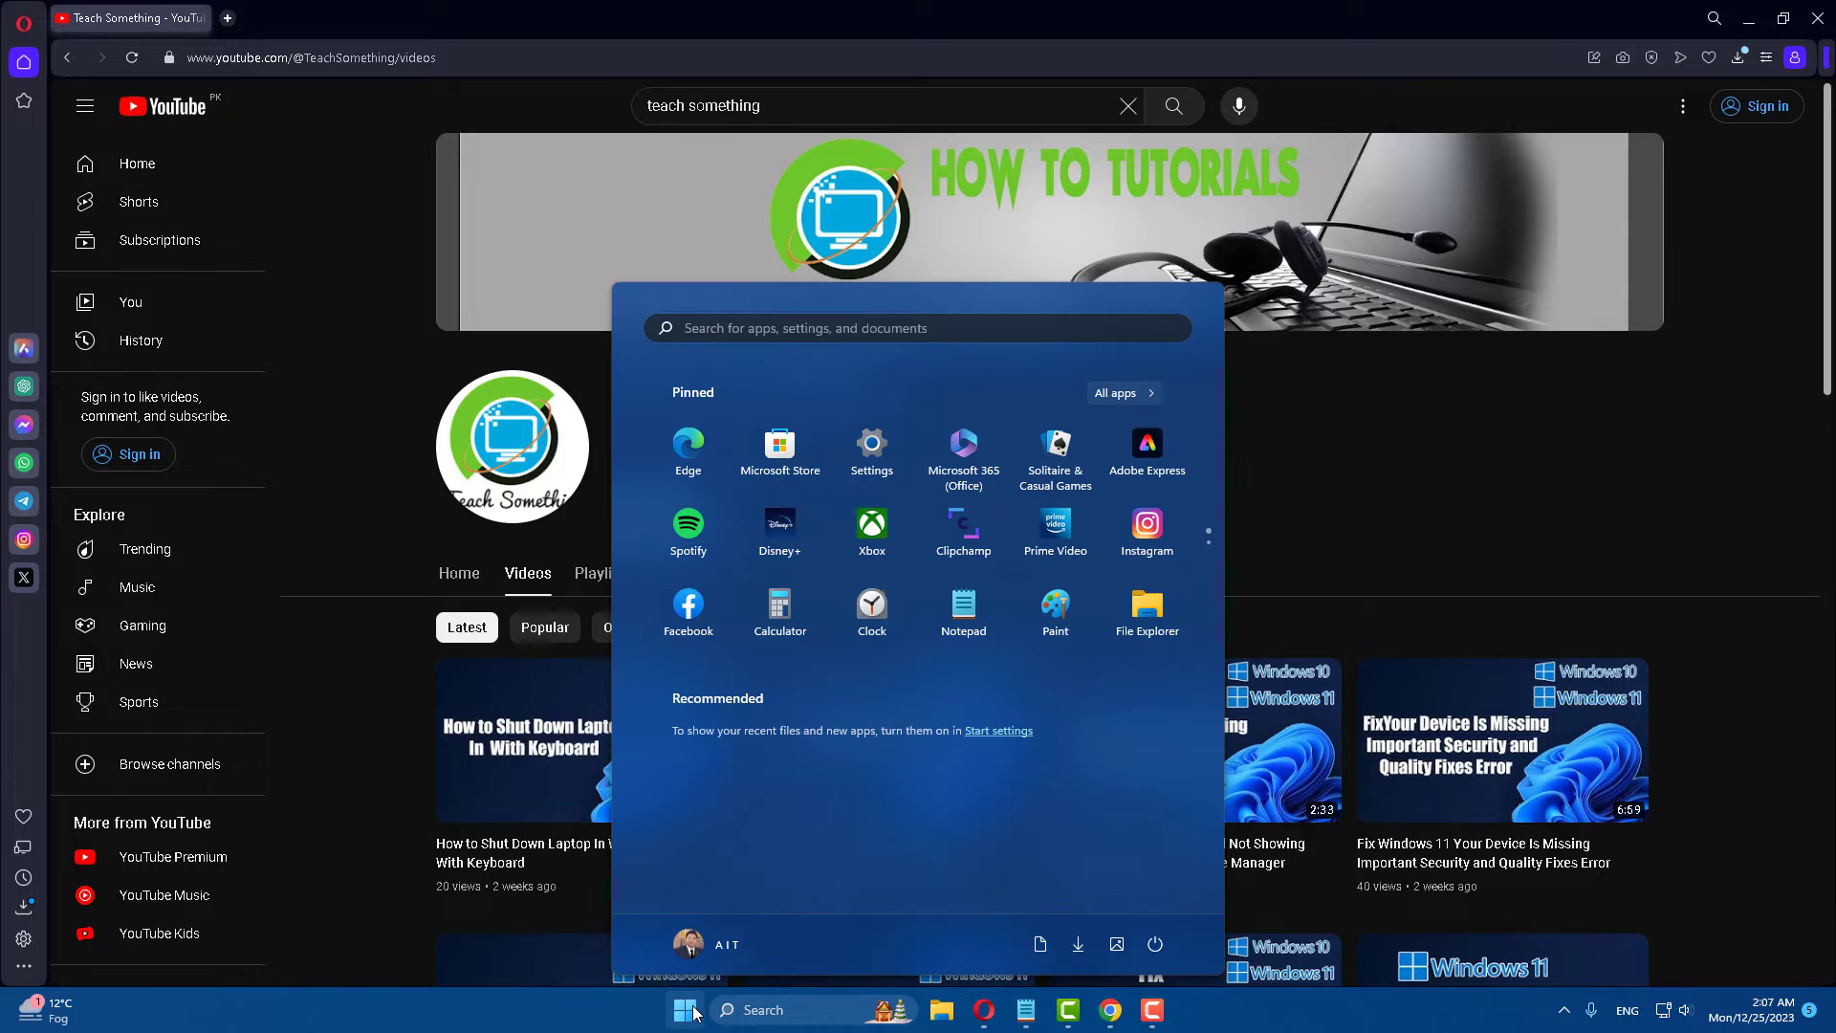
click(786, 457)
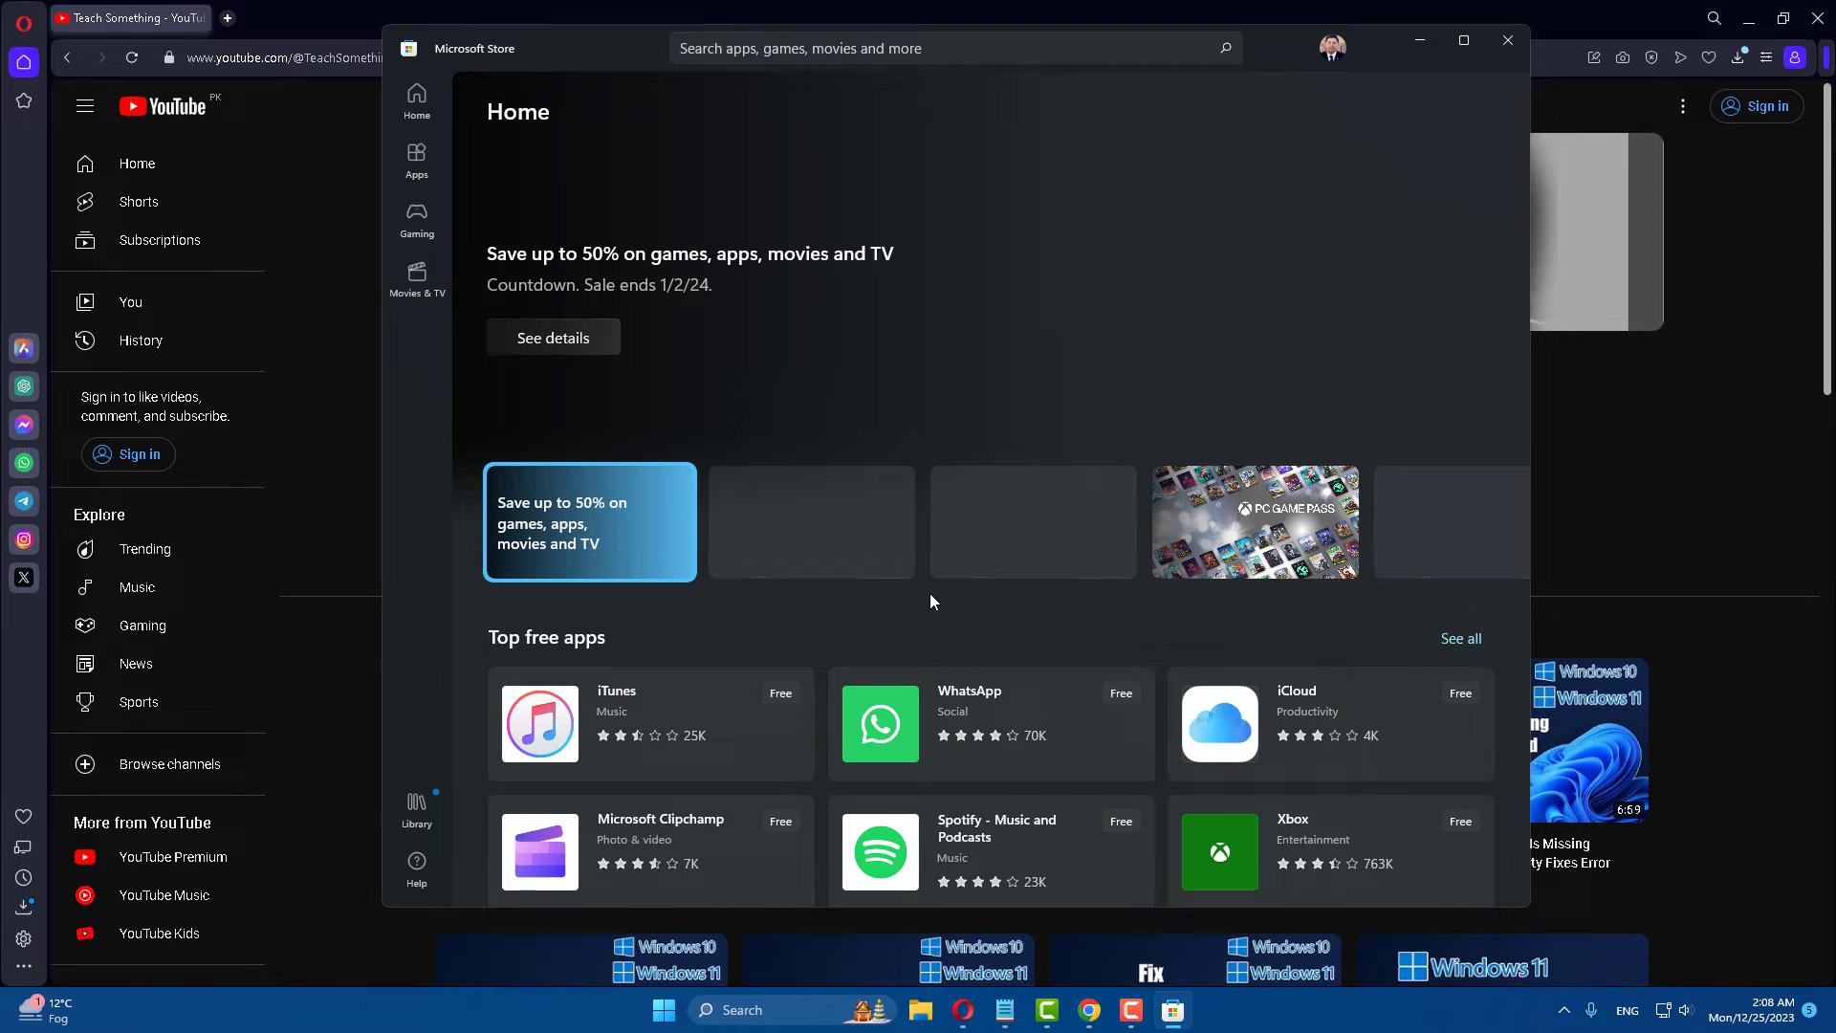
click(800, 47)
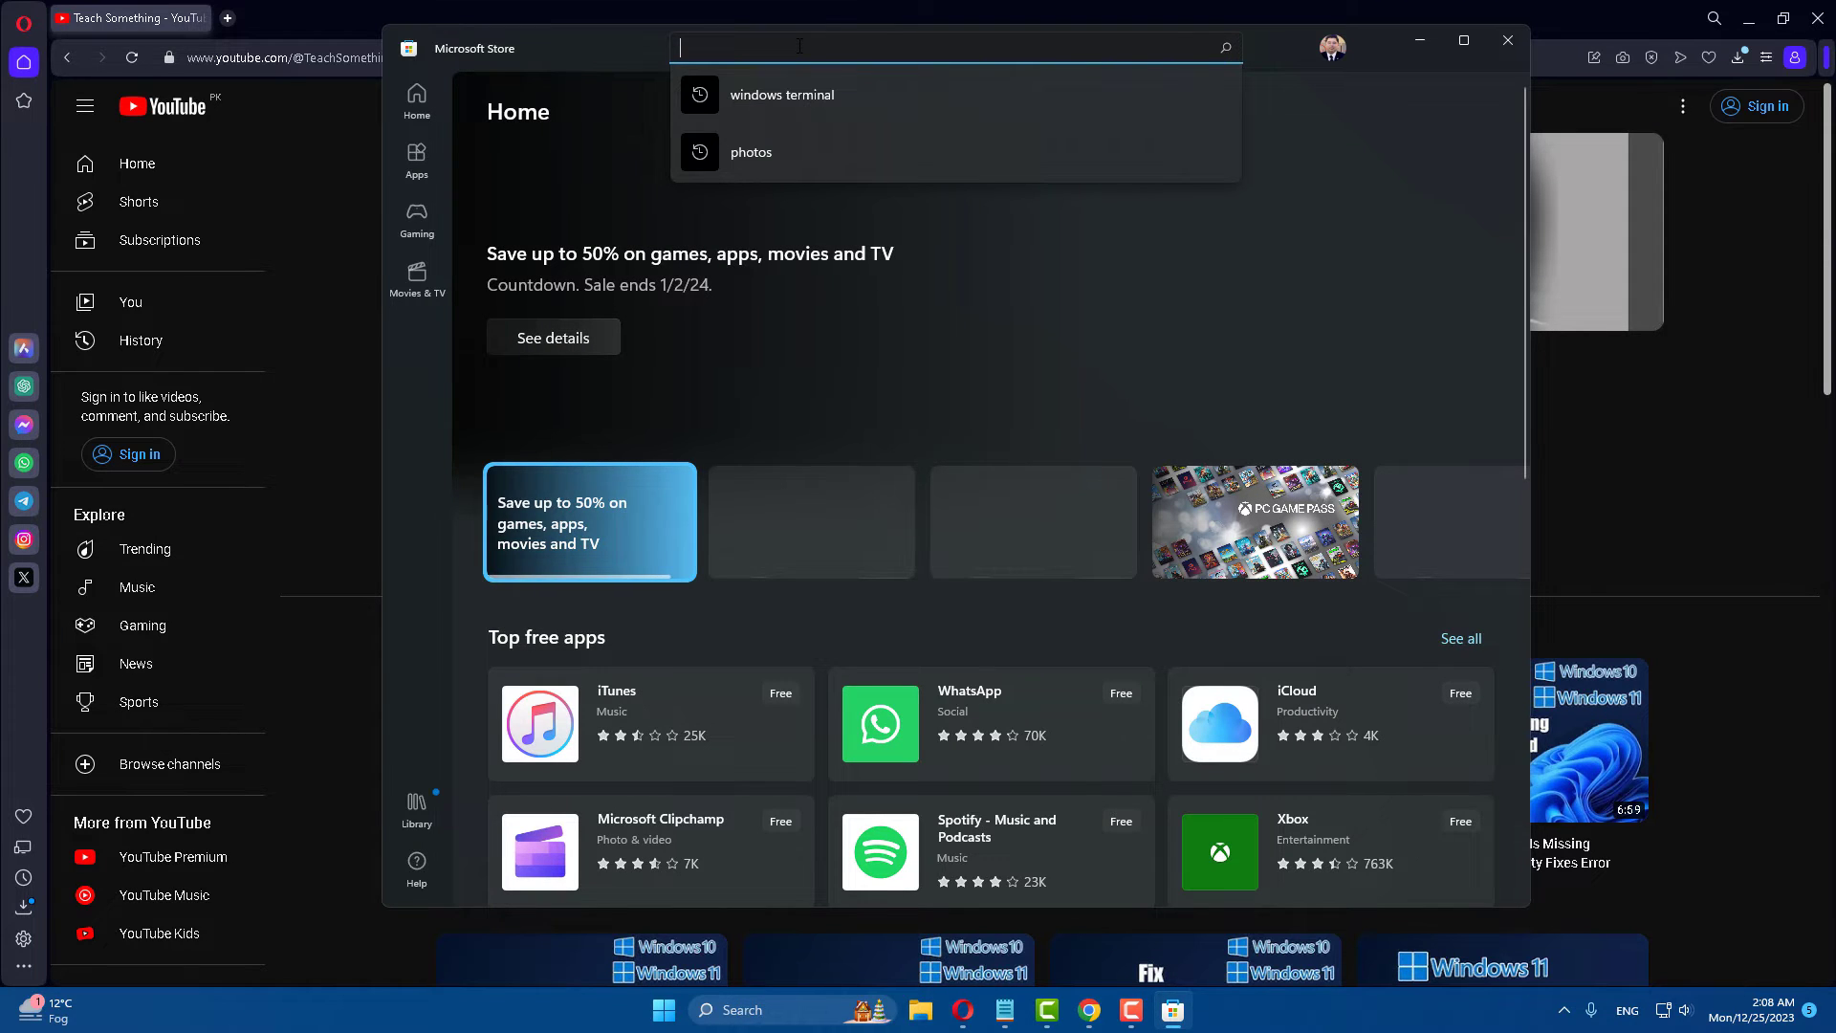
text(AV1)
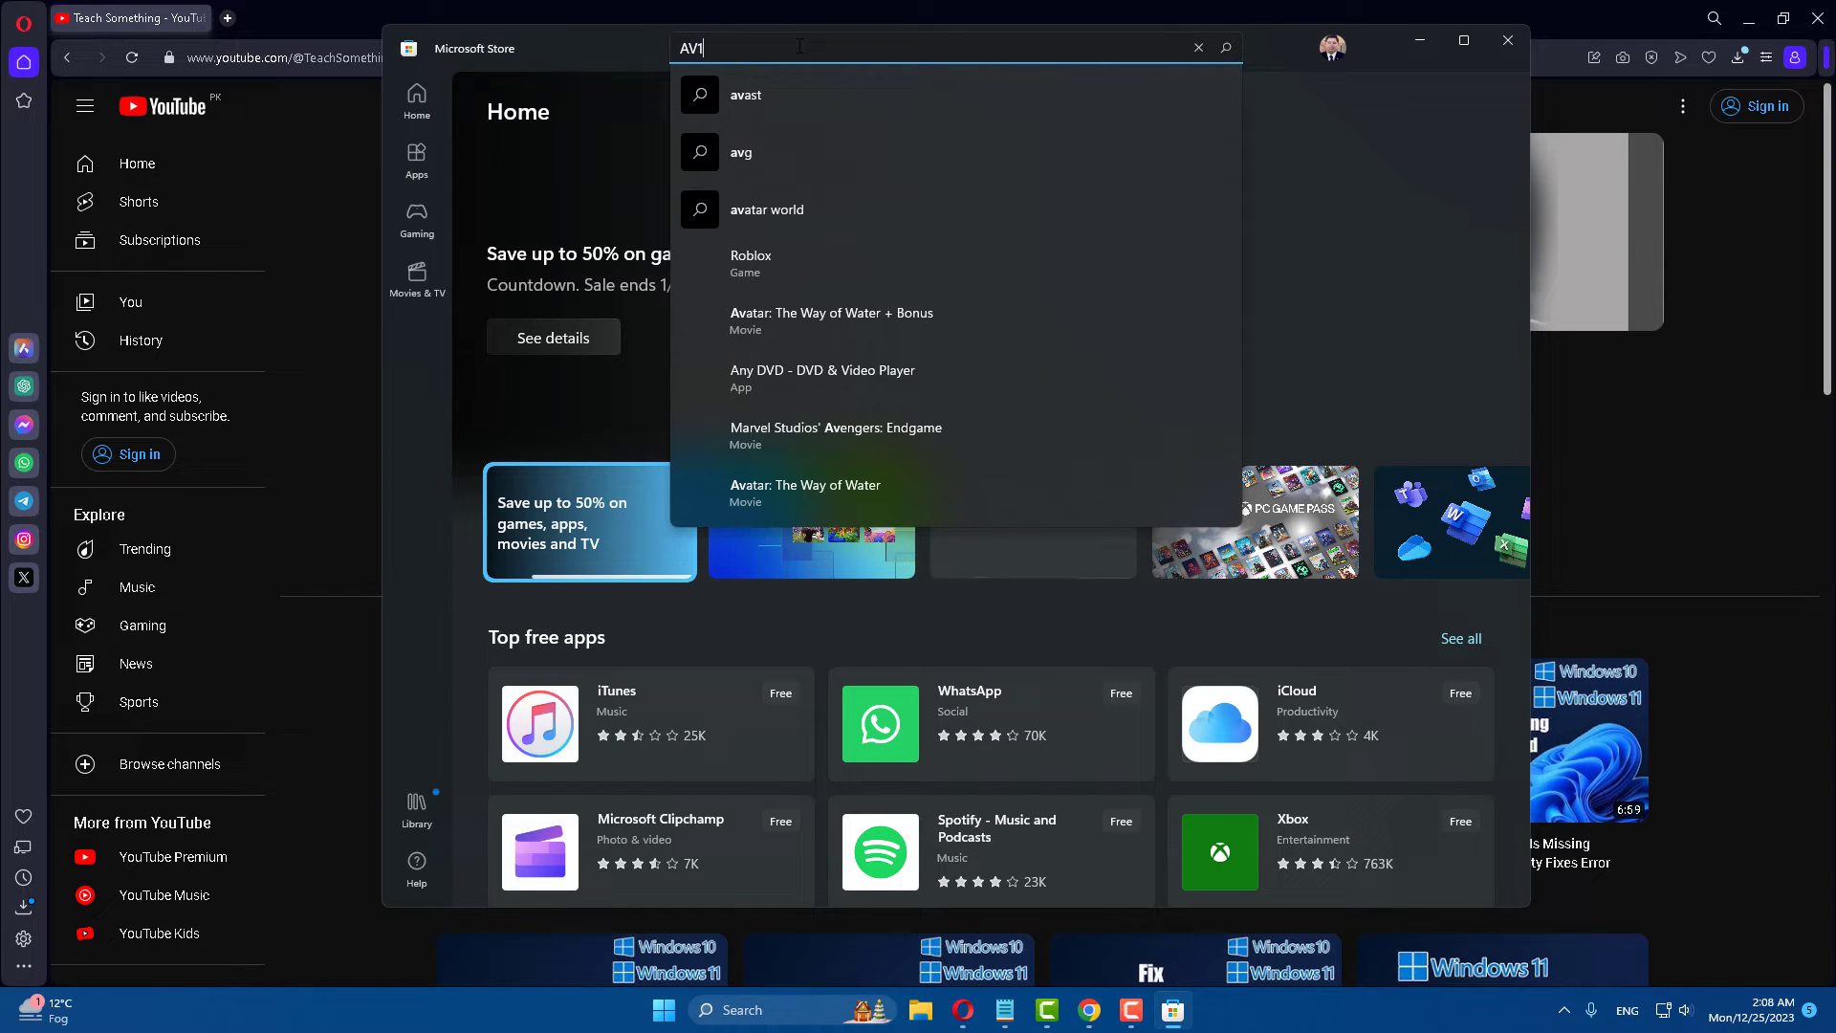
text( V)
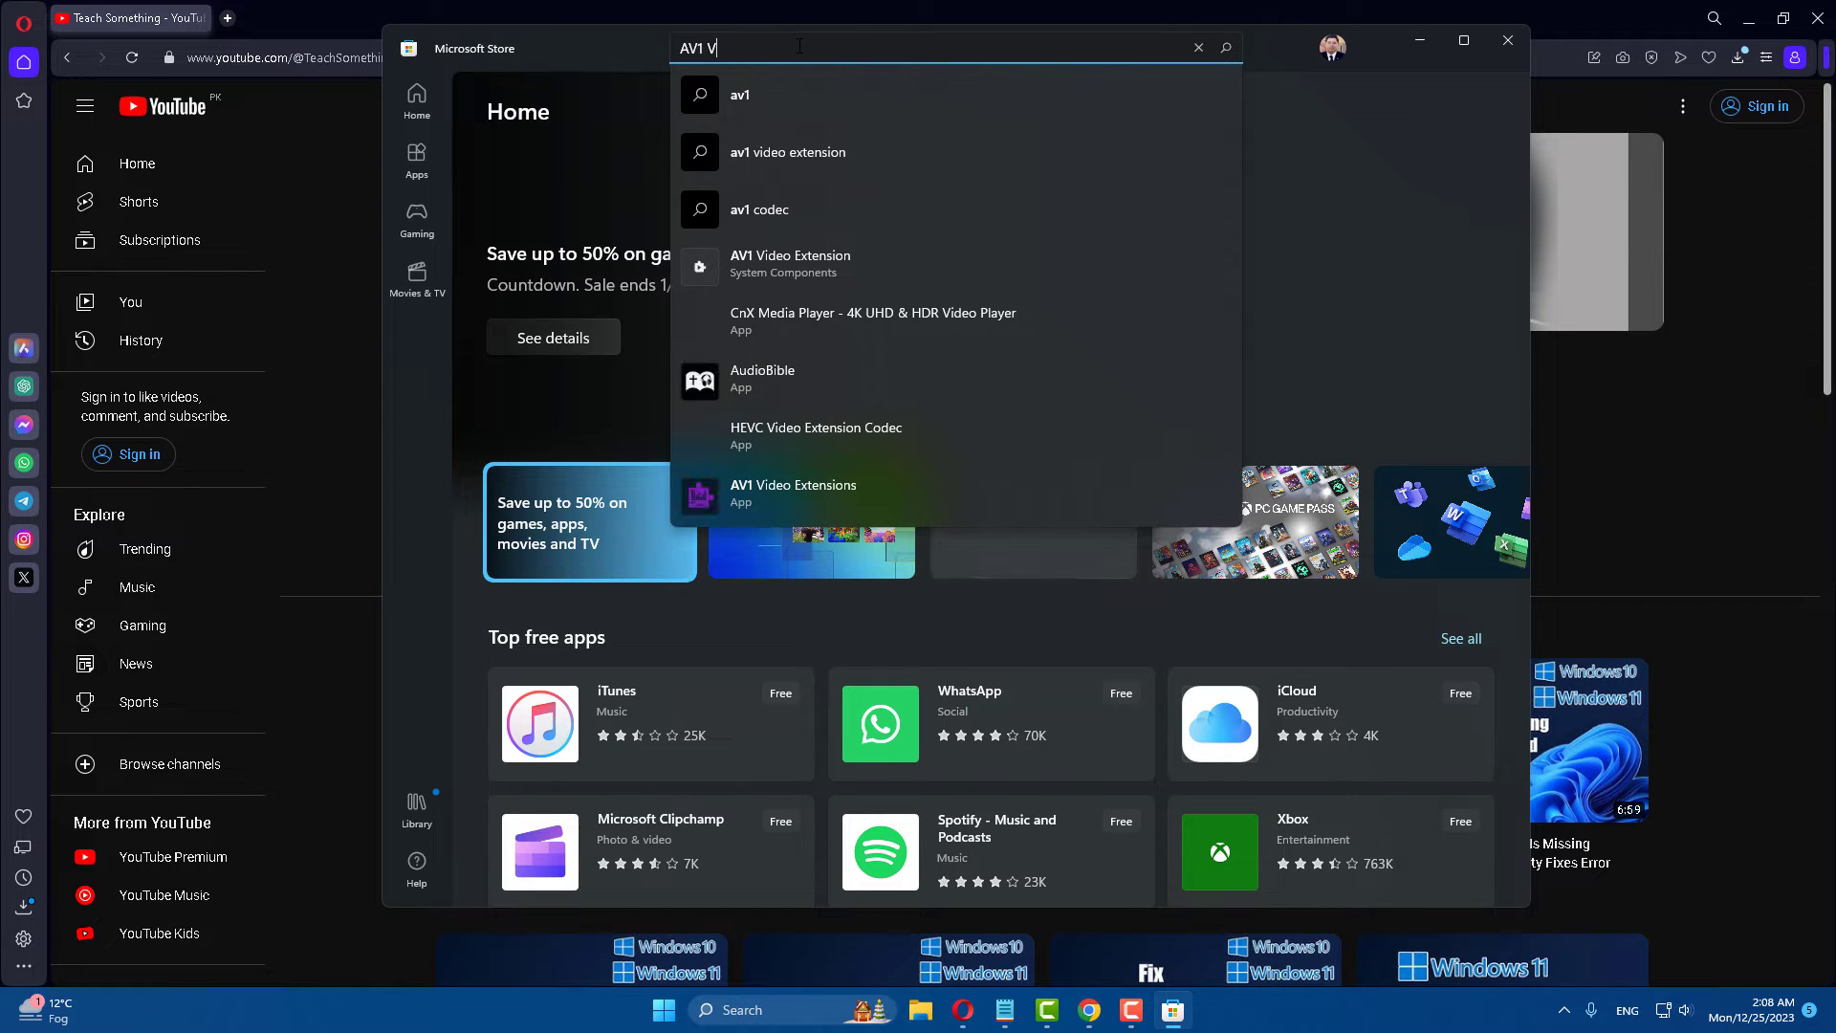
text(ideo)
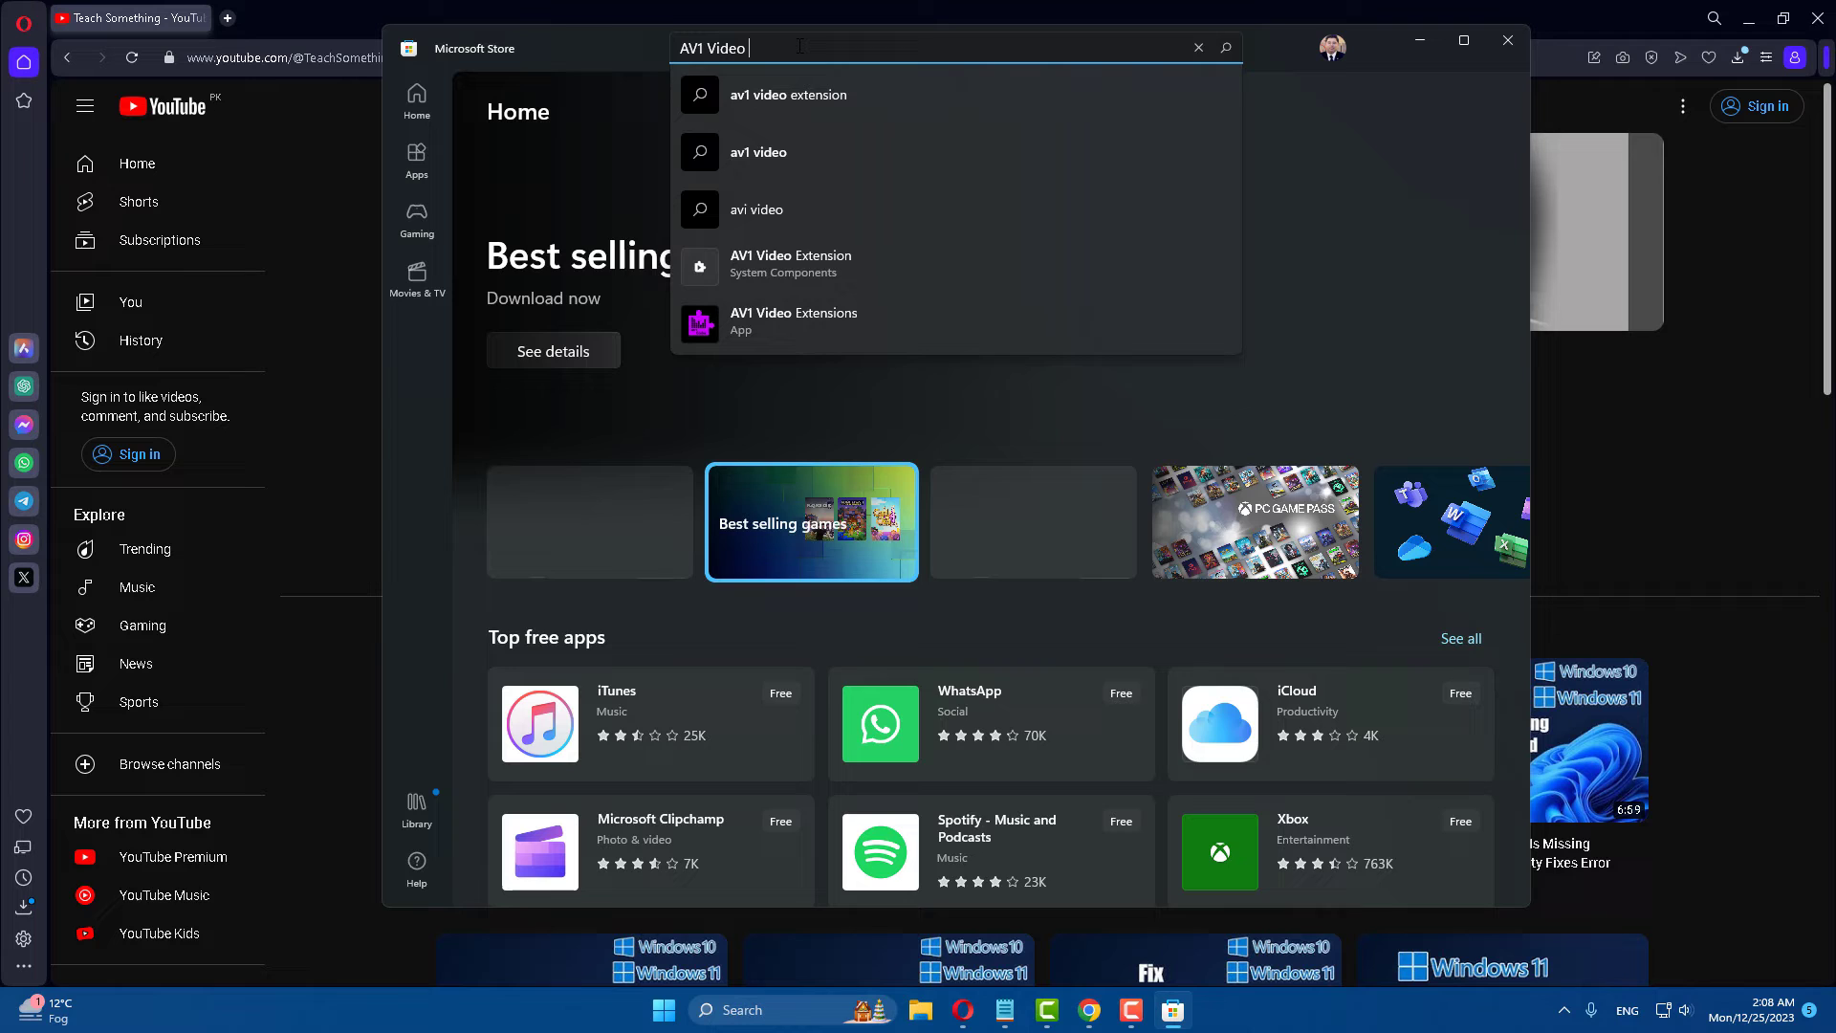
click(771, 272)
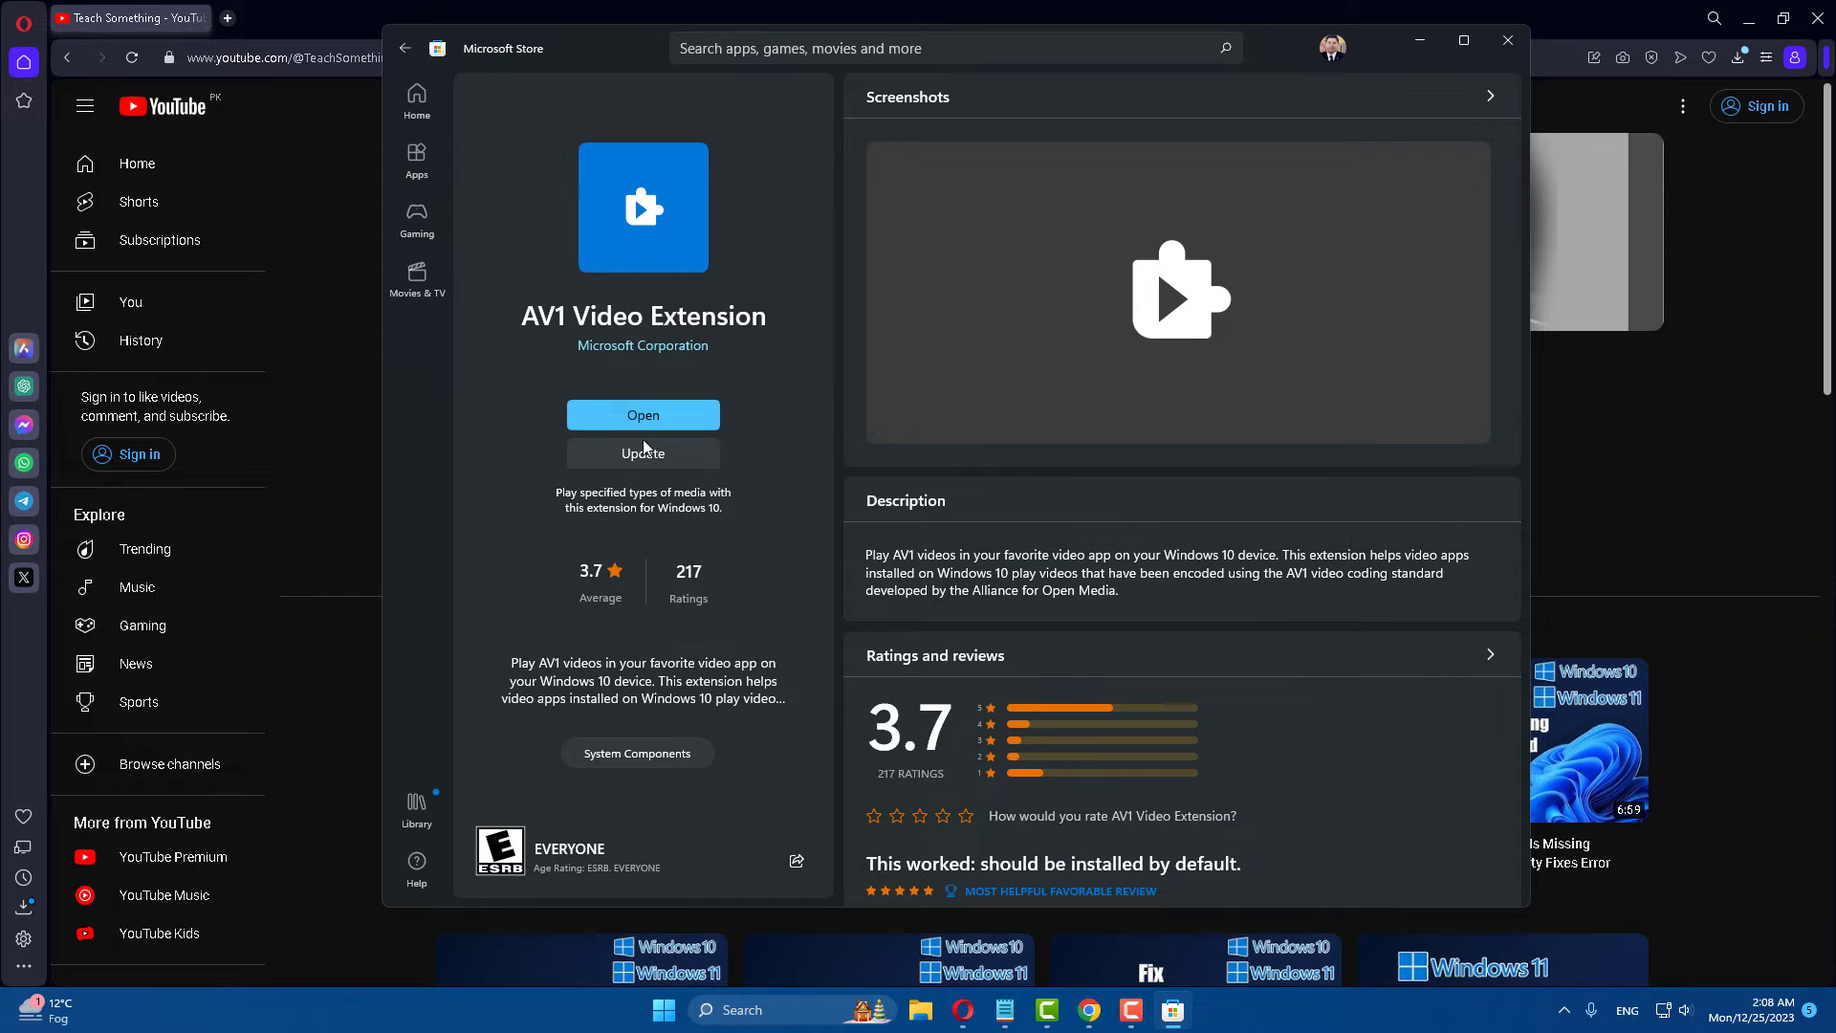
Confirm the AV1 Video Extension is installed by opening it, then minimize the Store
click(667, 421)
drag(528, 308, 765, 318)
click(674, 420)
click(1419, 39)
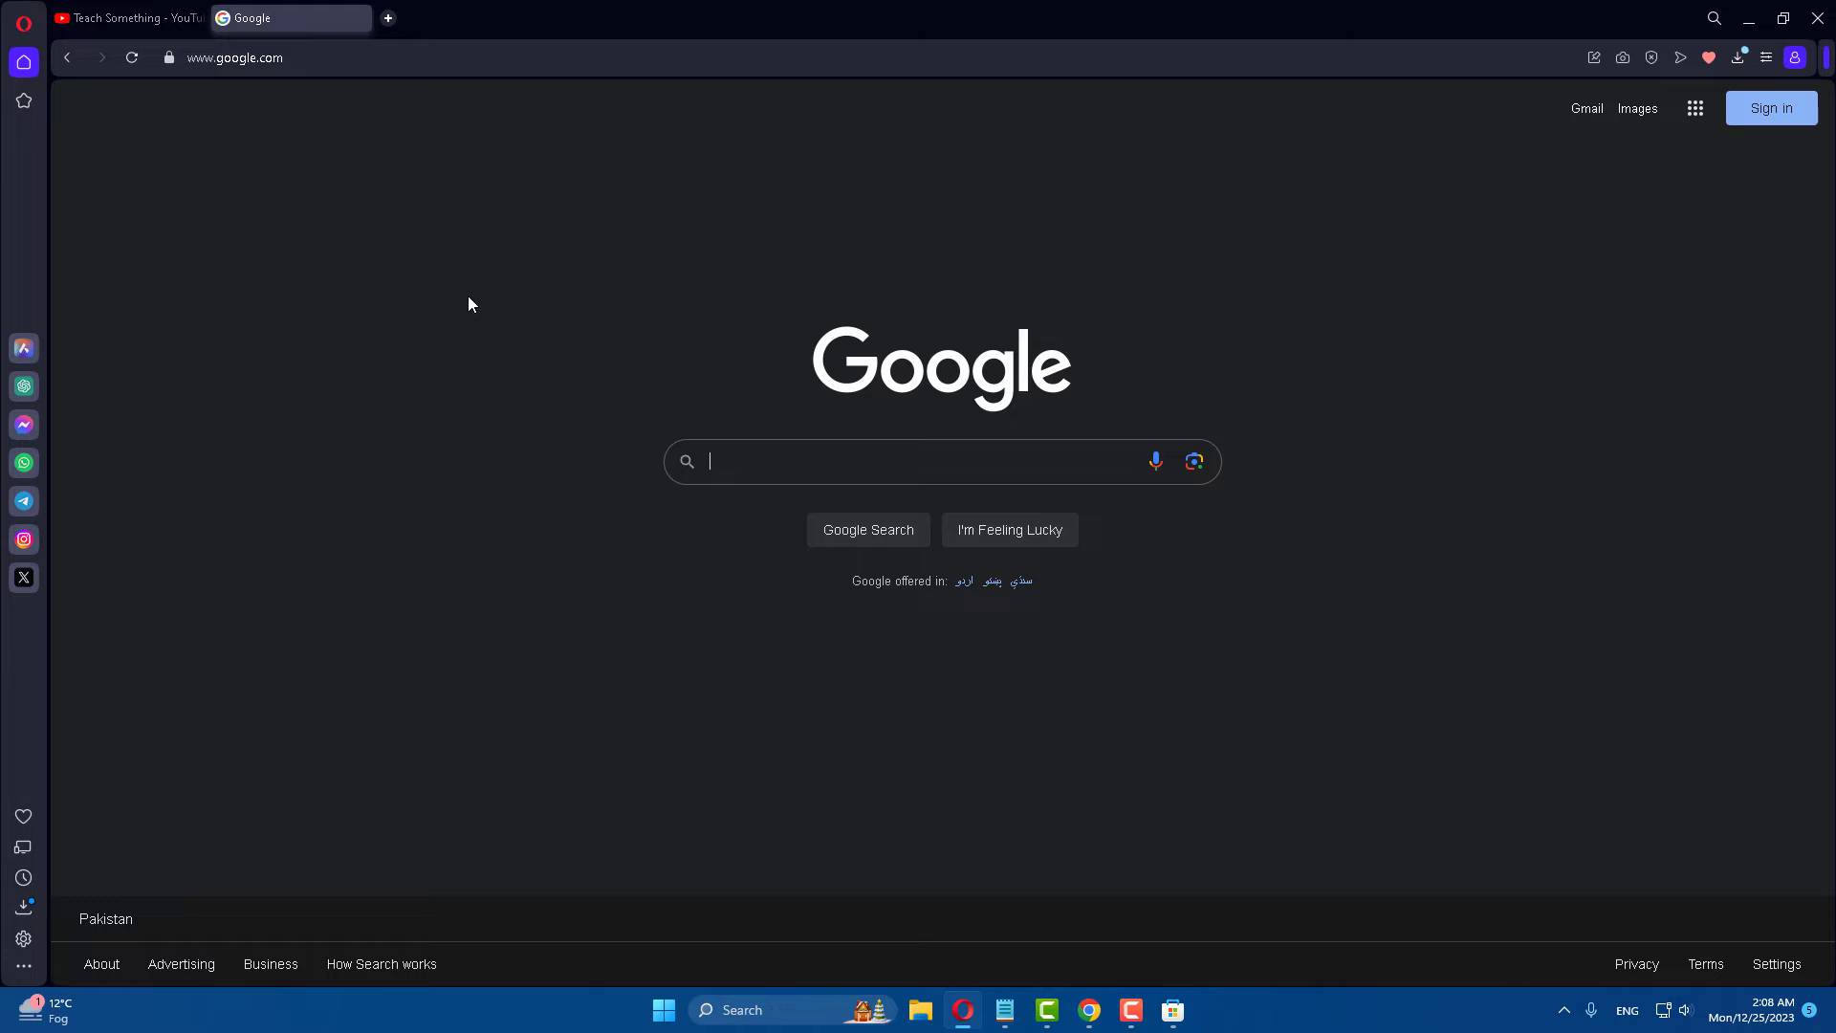
Search the web for 'K lite' codec download and open the Download K-Lite Codec Pack result
text(K lite)
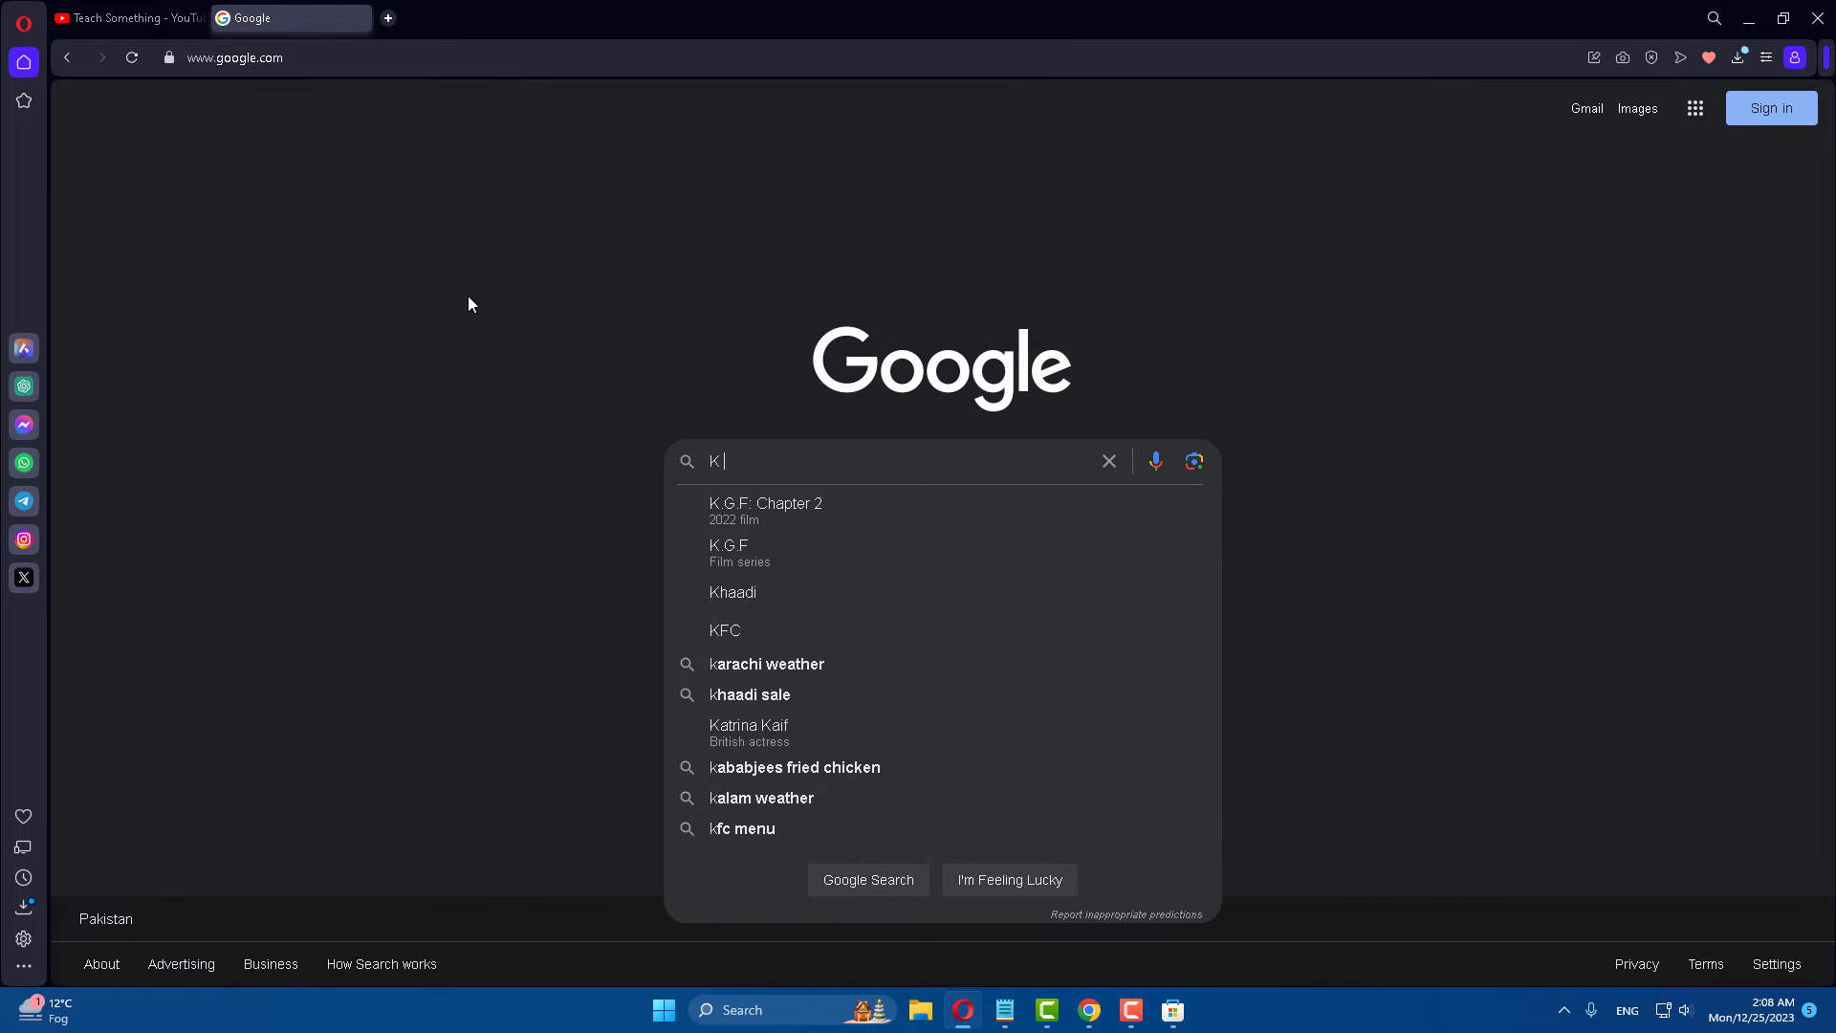
key(Down)
key(Down)
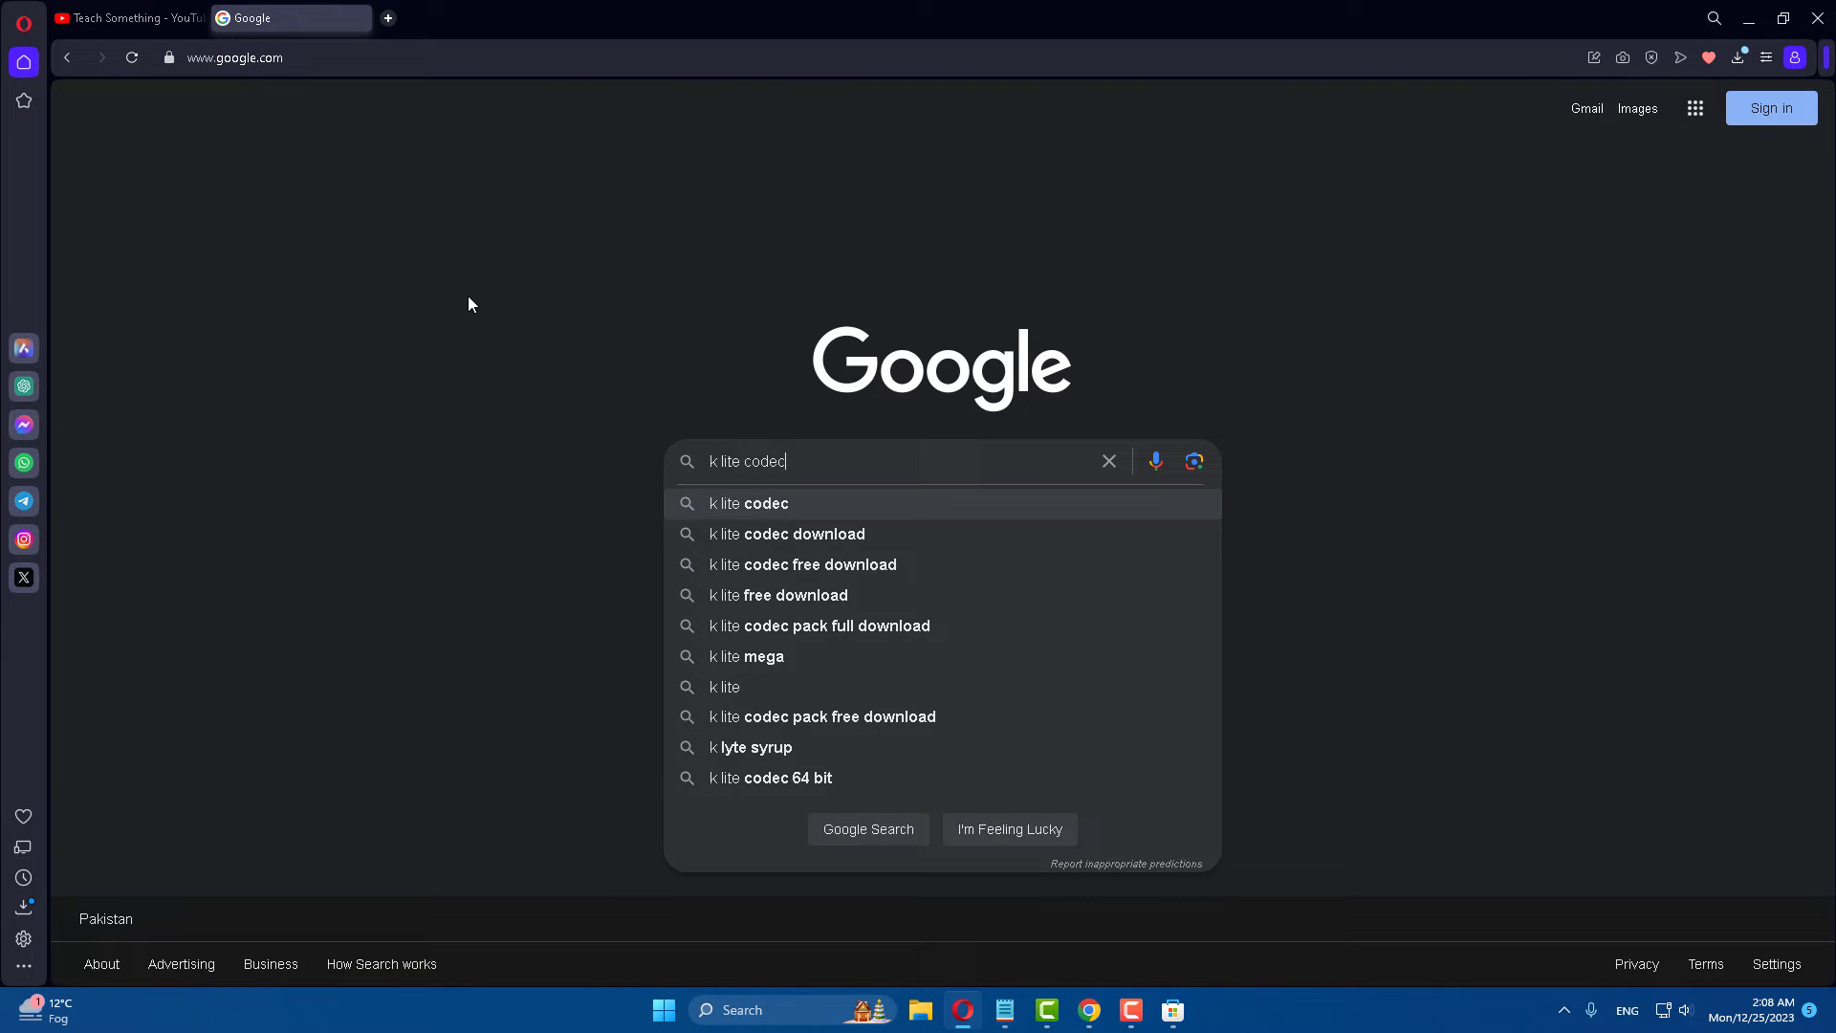
key(Return)
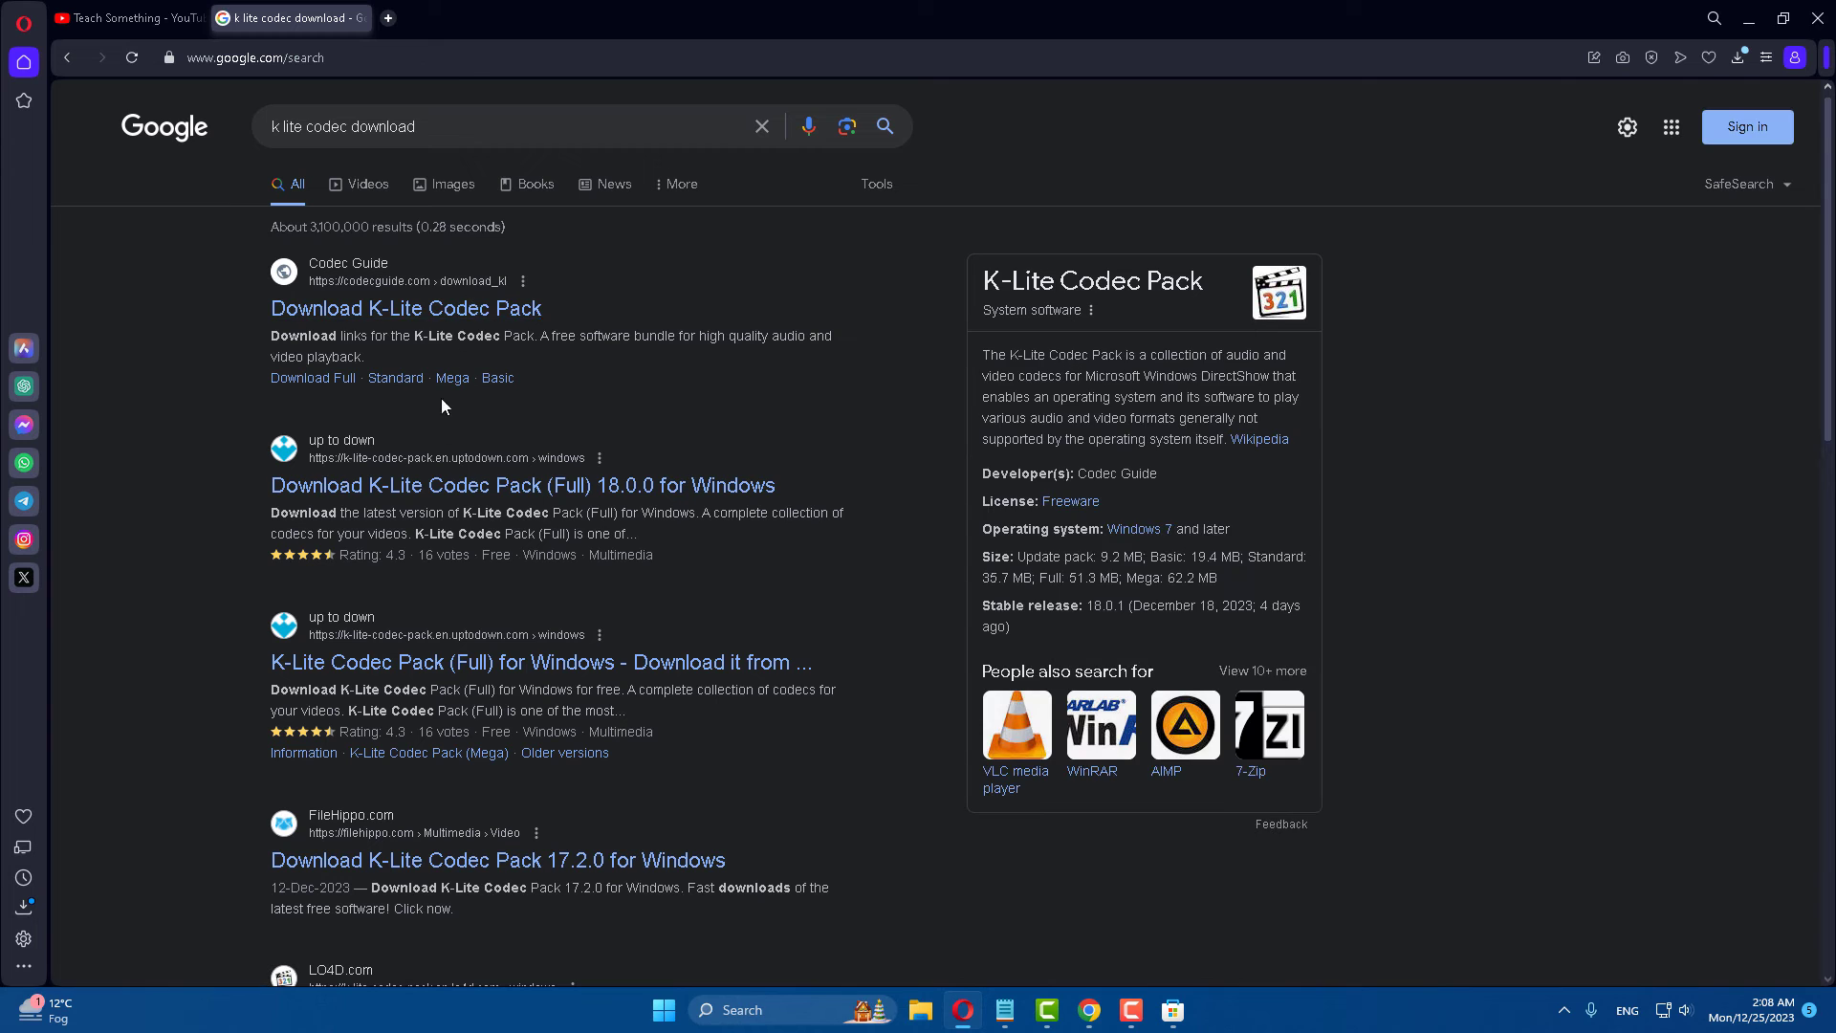
click(445, 310)
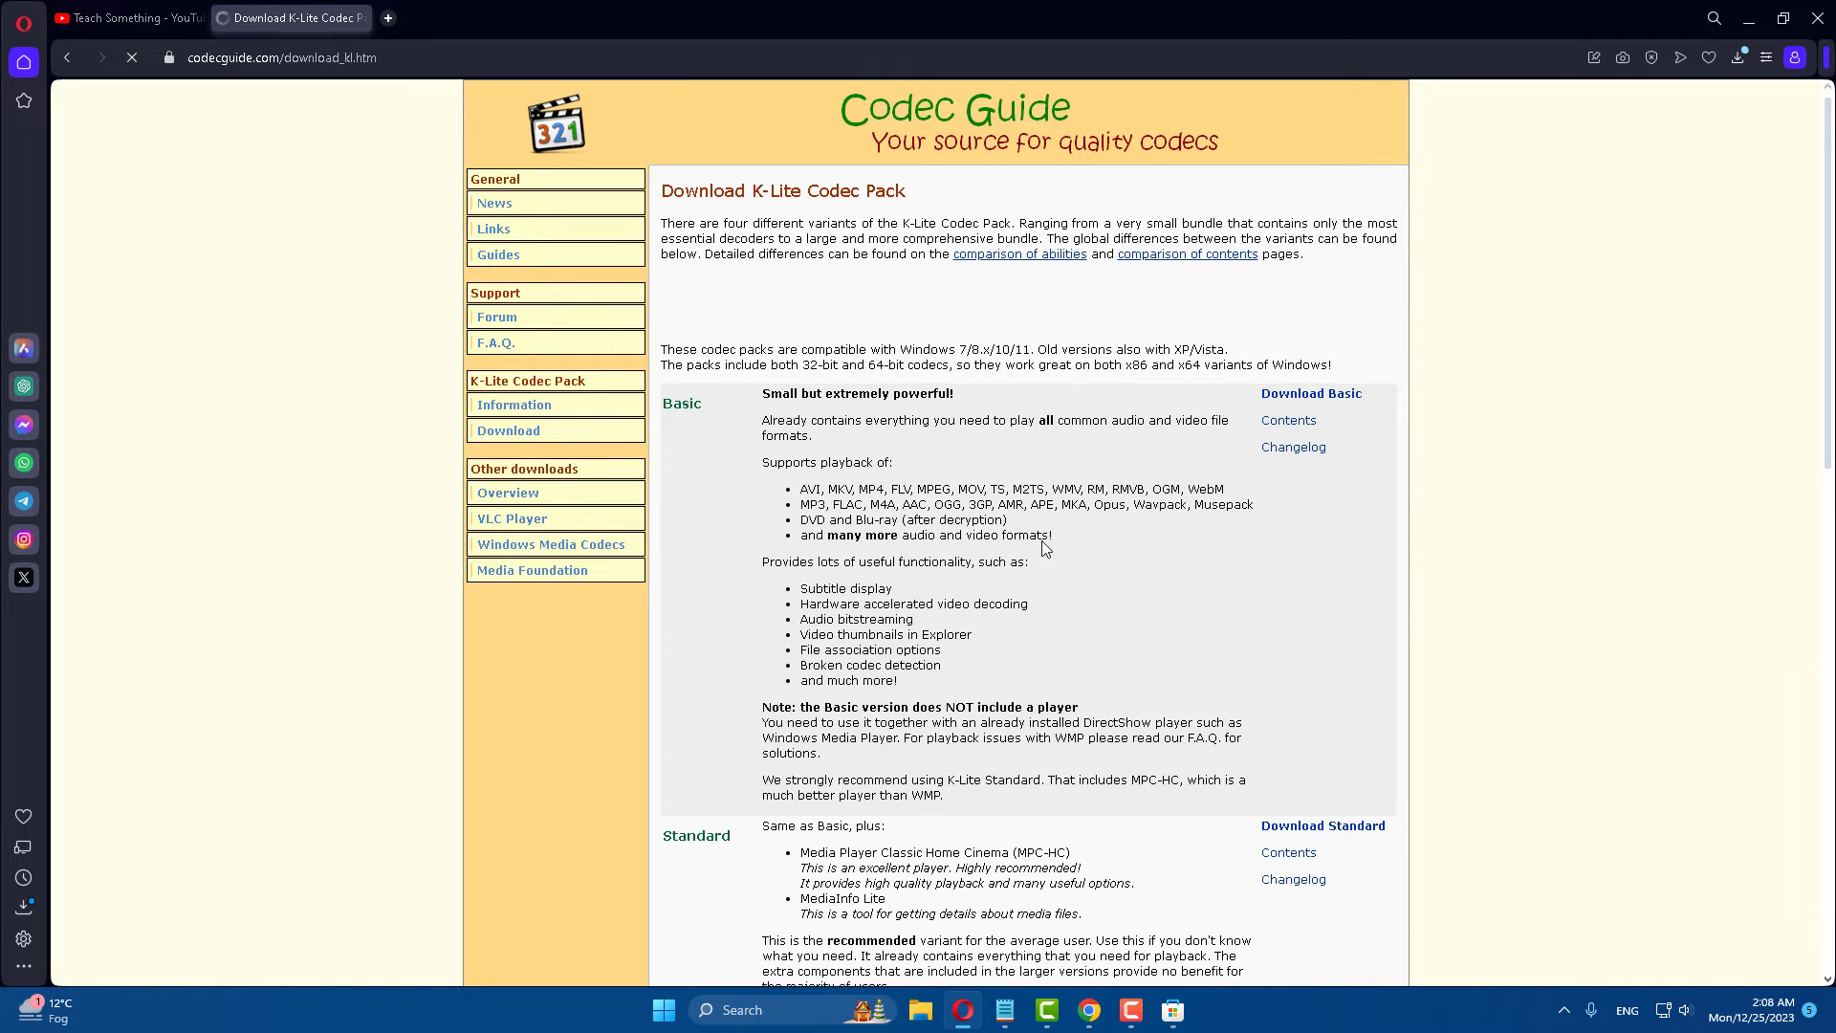
Find the Standard variant on the Codec Guide page and open its download page
scroll(1045, 547, down, 1)
scroll(1045, 535, down, 2)
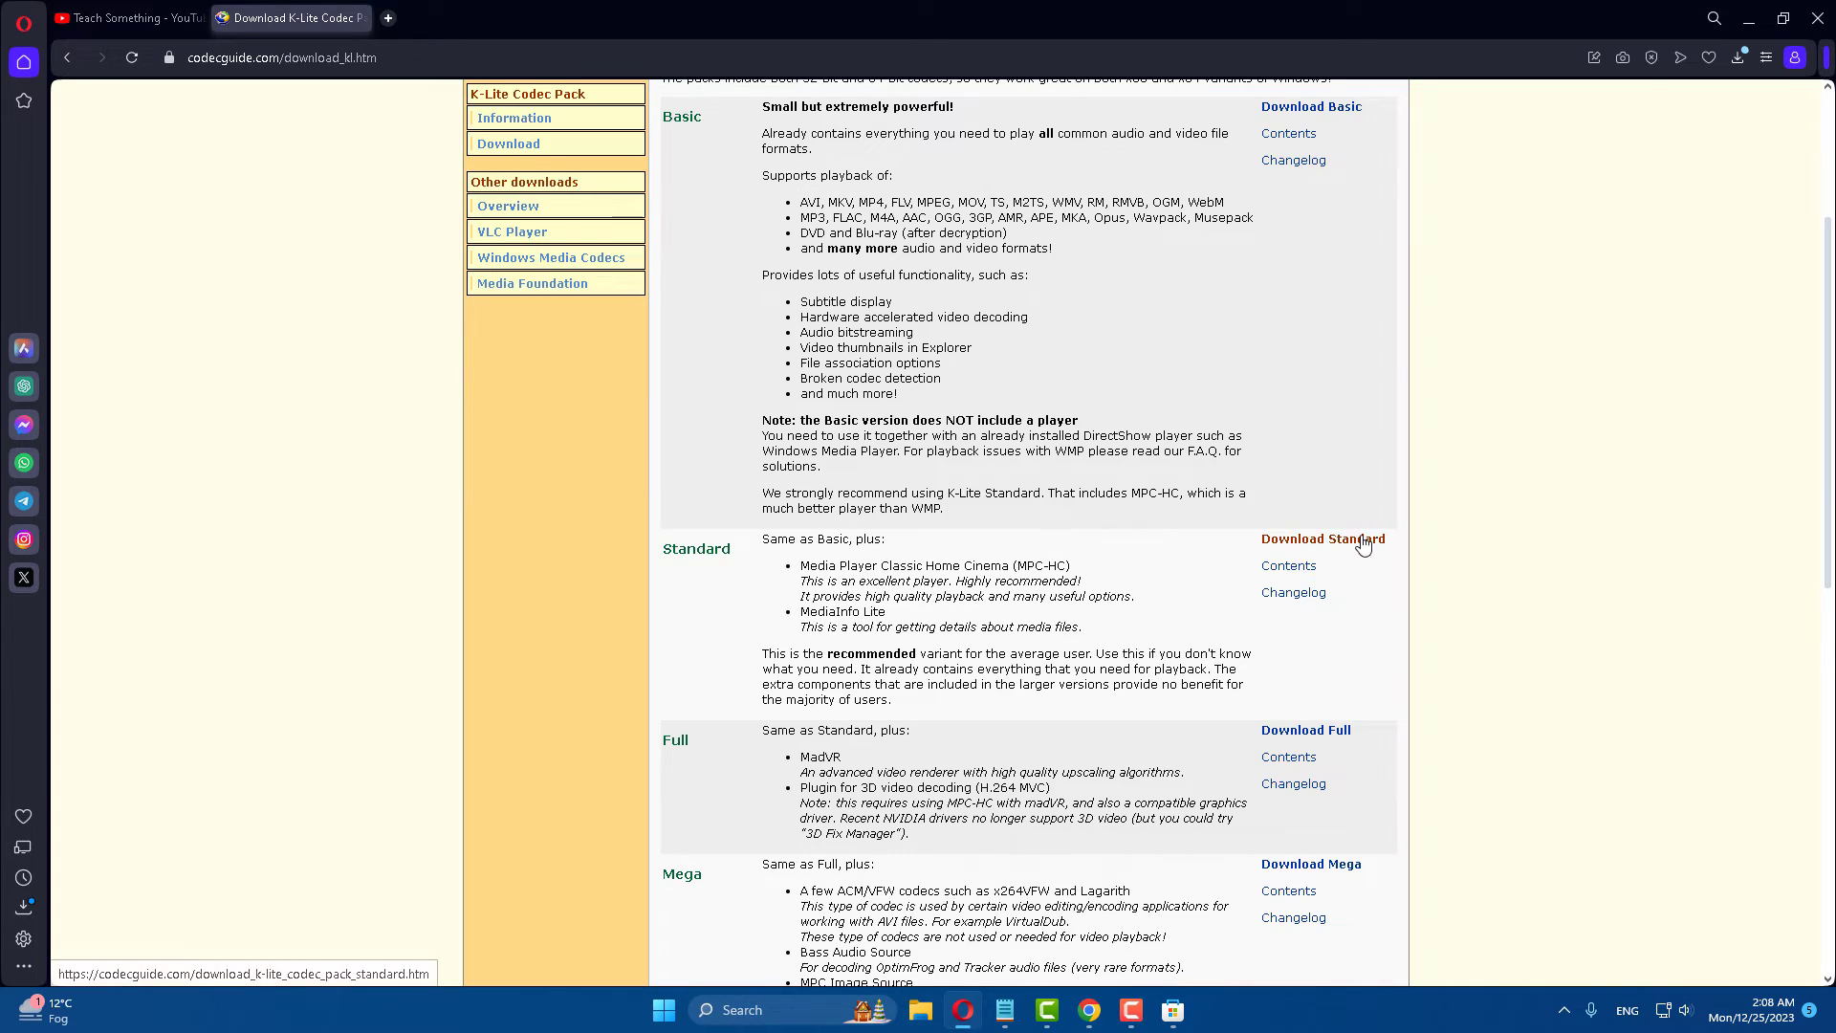
double_click(697, 549)
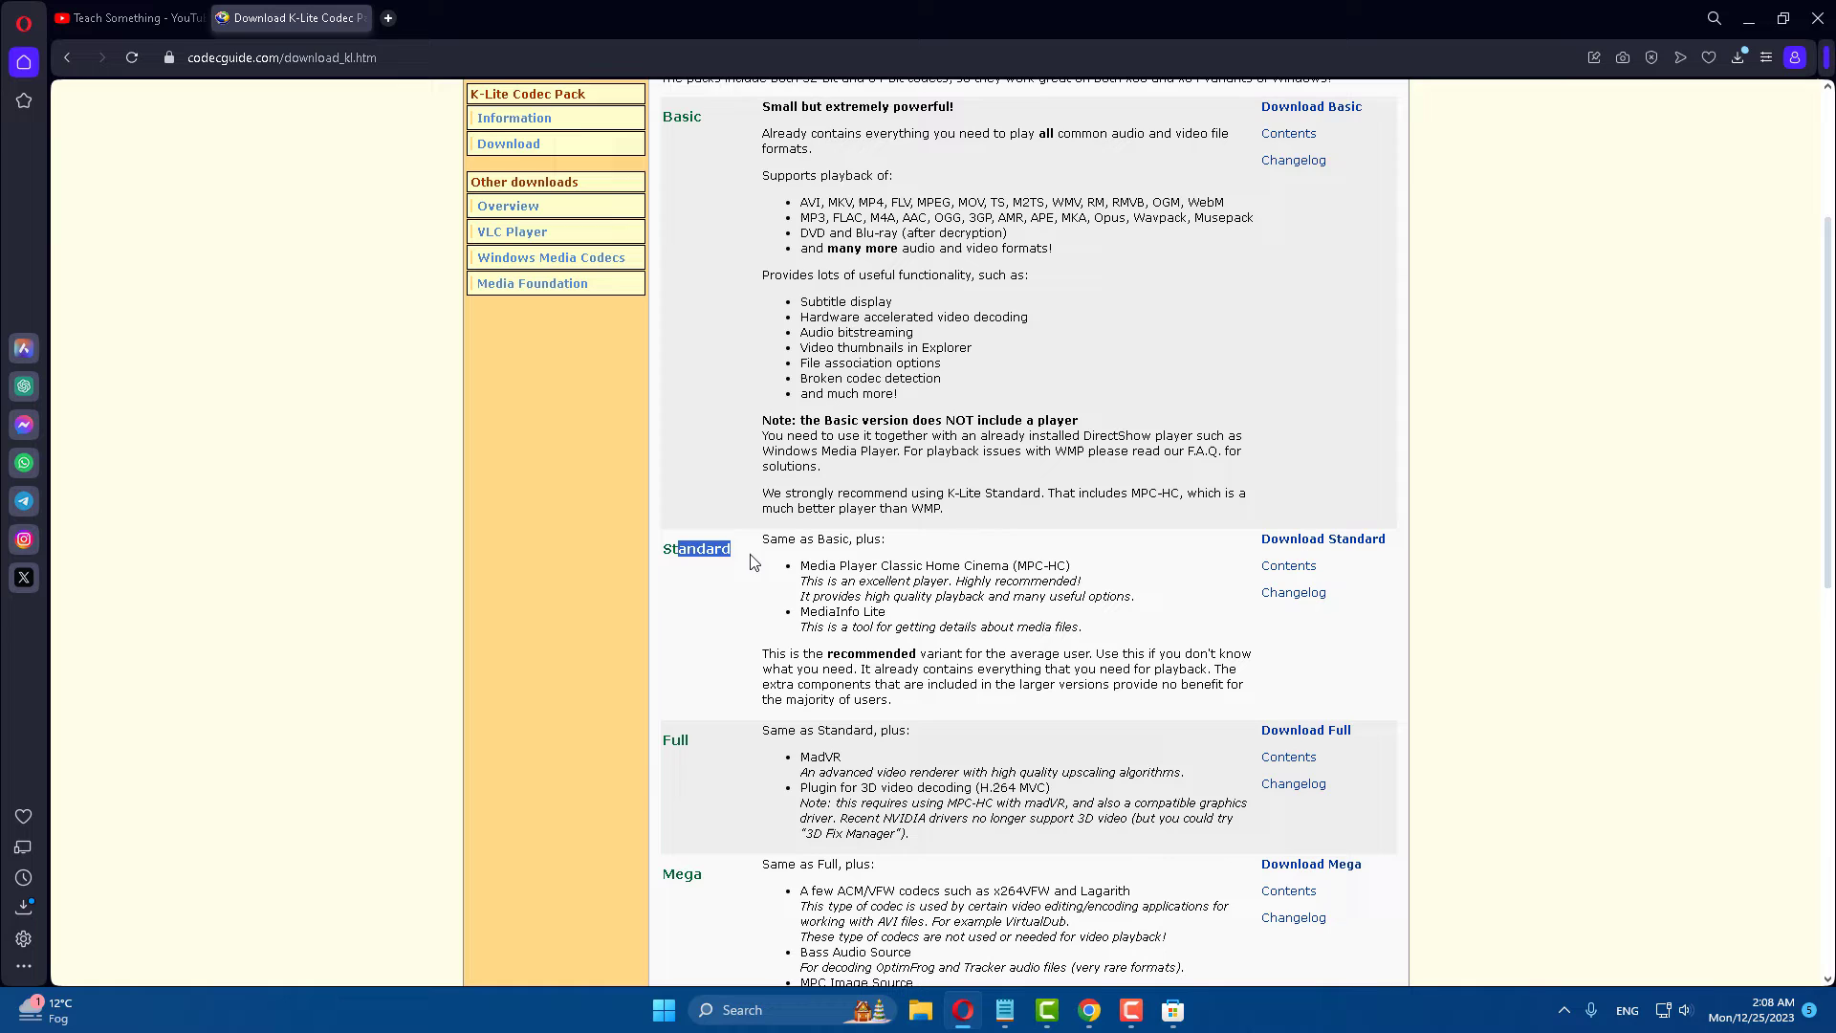
click(1030, 565)
click(1339, 540)
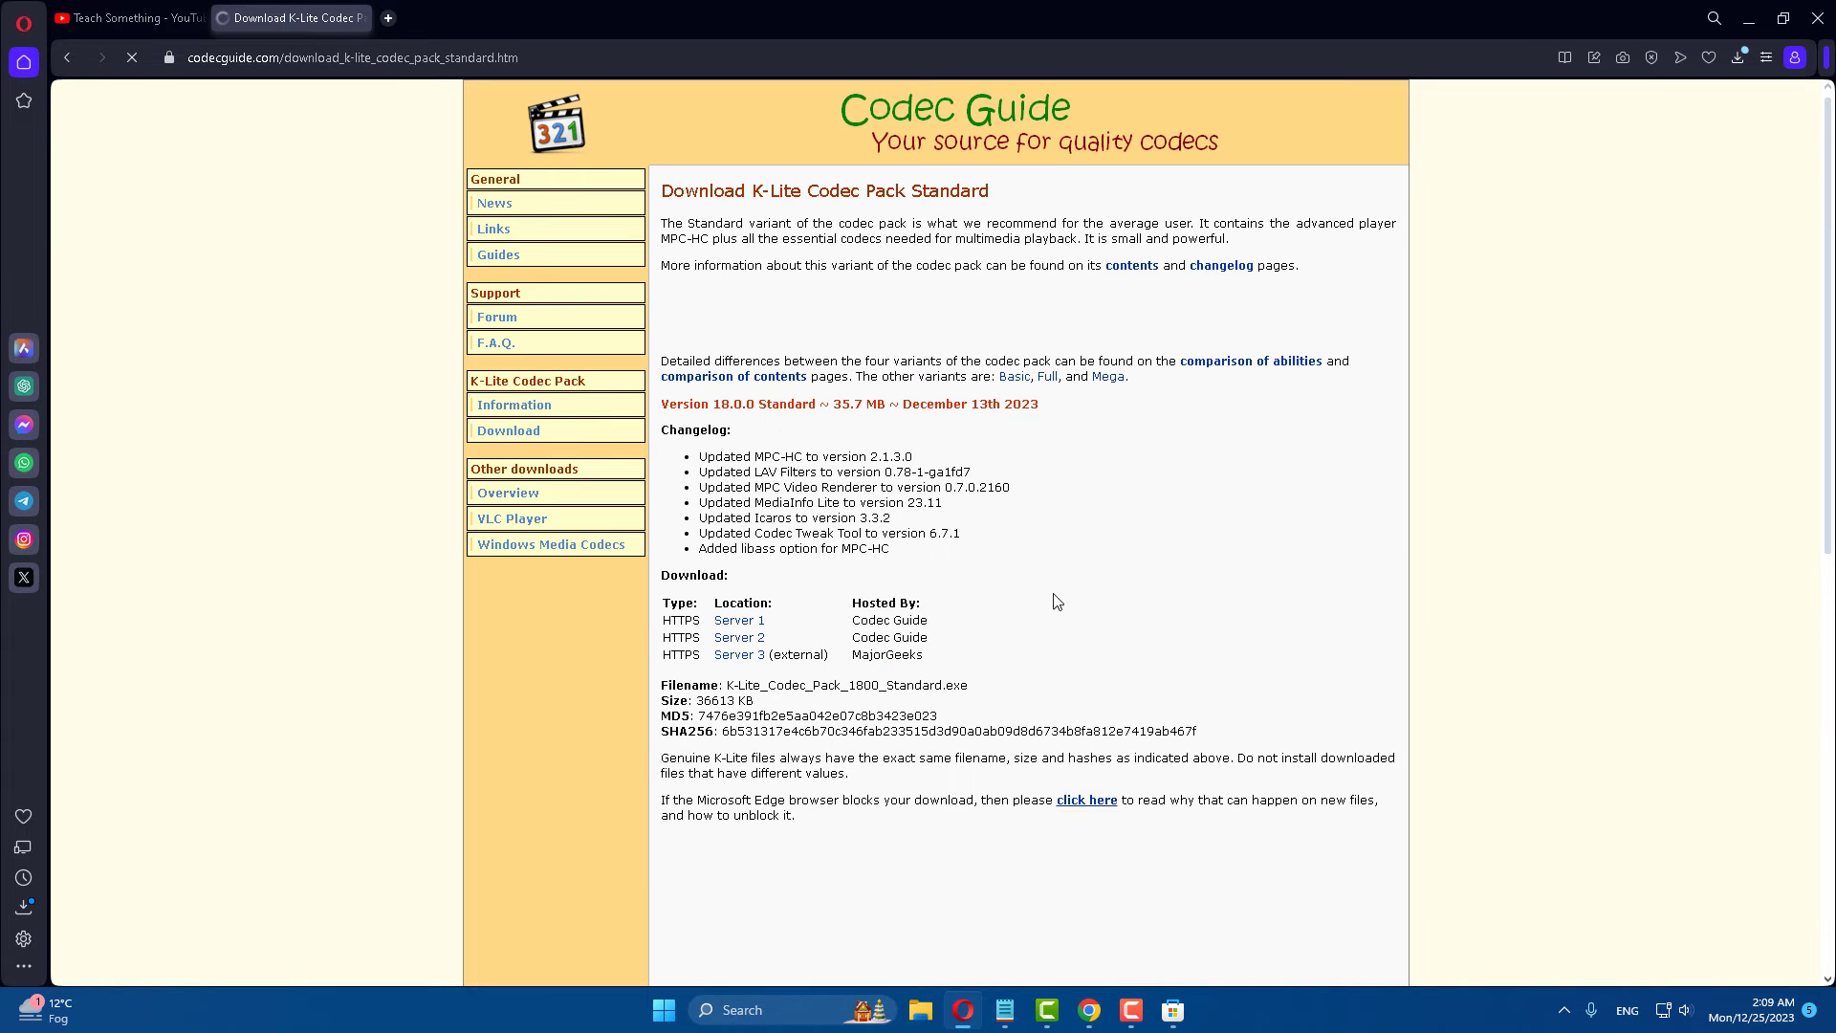
Save the K-Lite Codec Pack 18.0.0 Standard installer from Server 1 to Downloads and finish setup
click(749, 622)
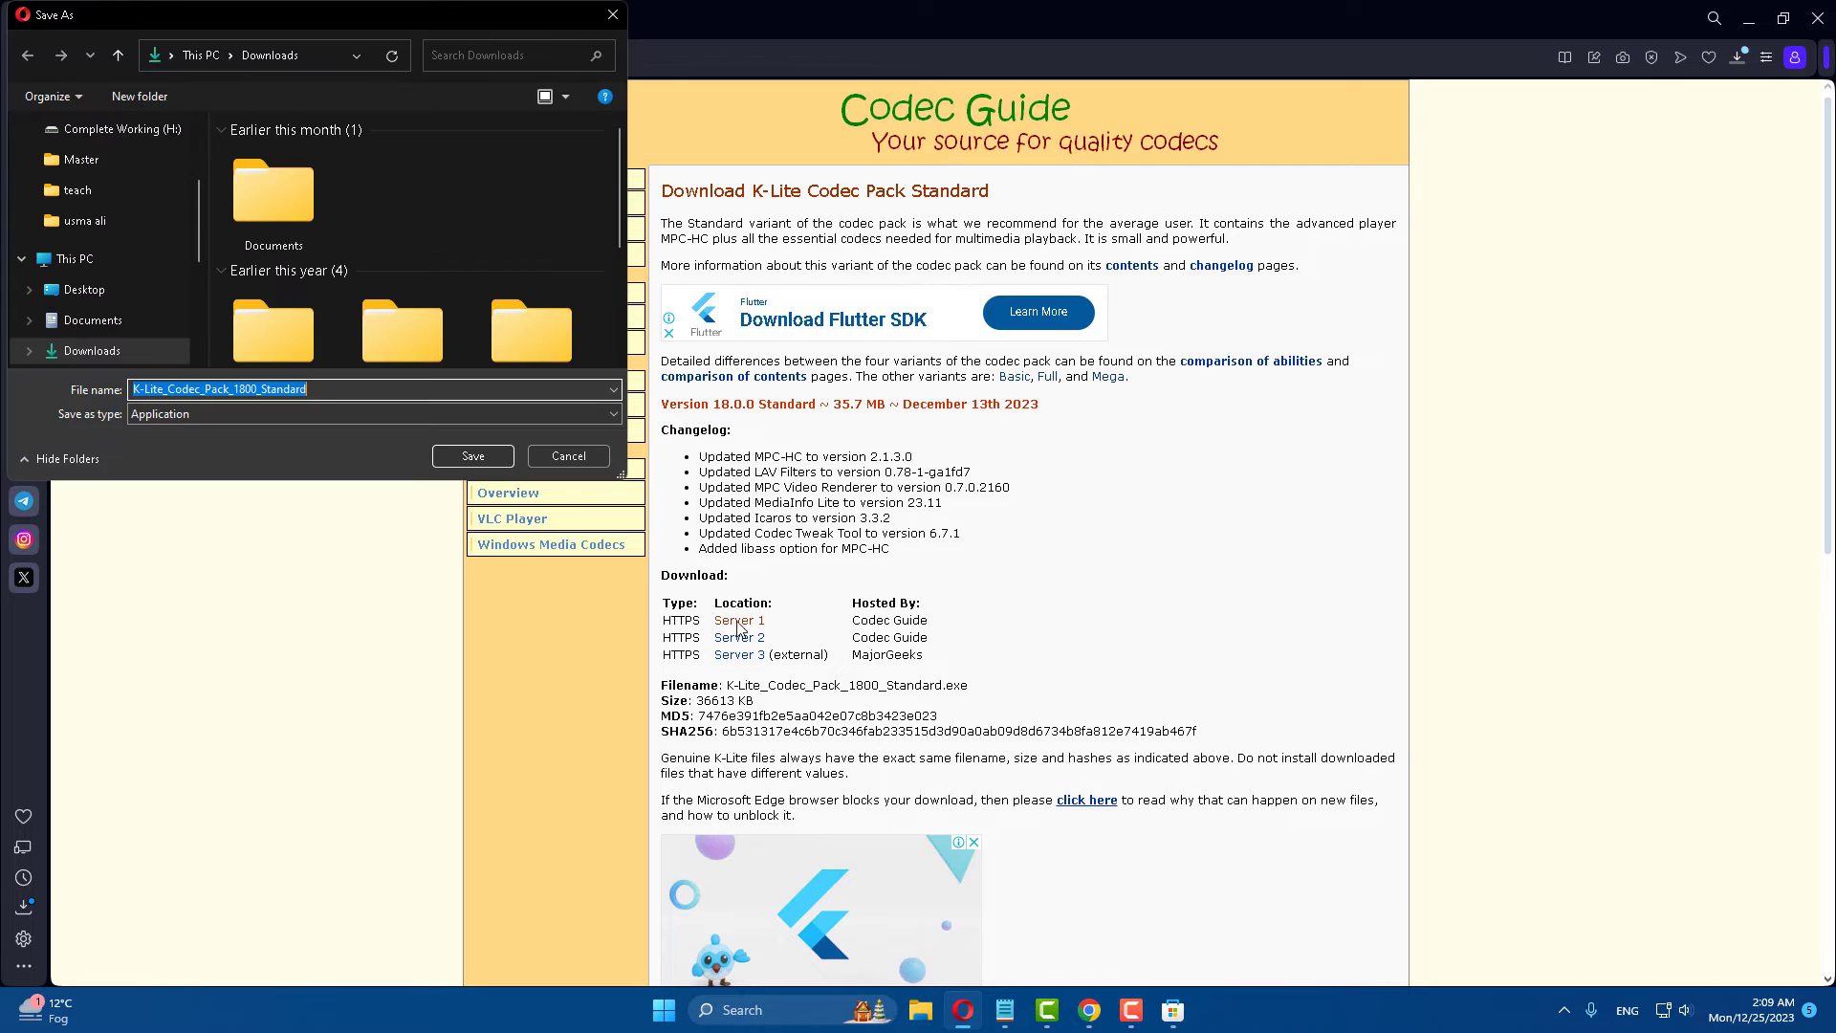
click(472, 457)
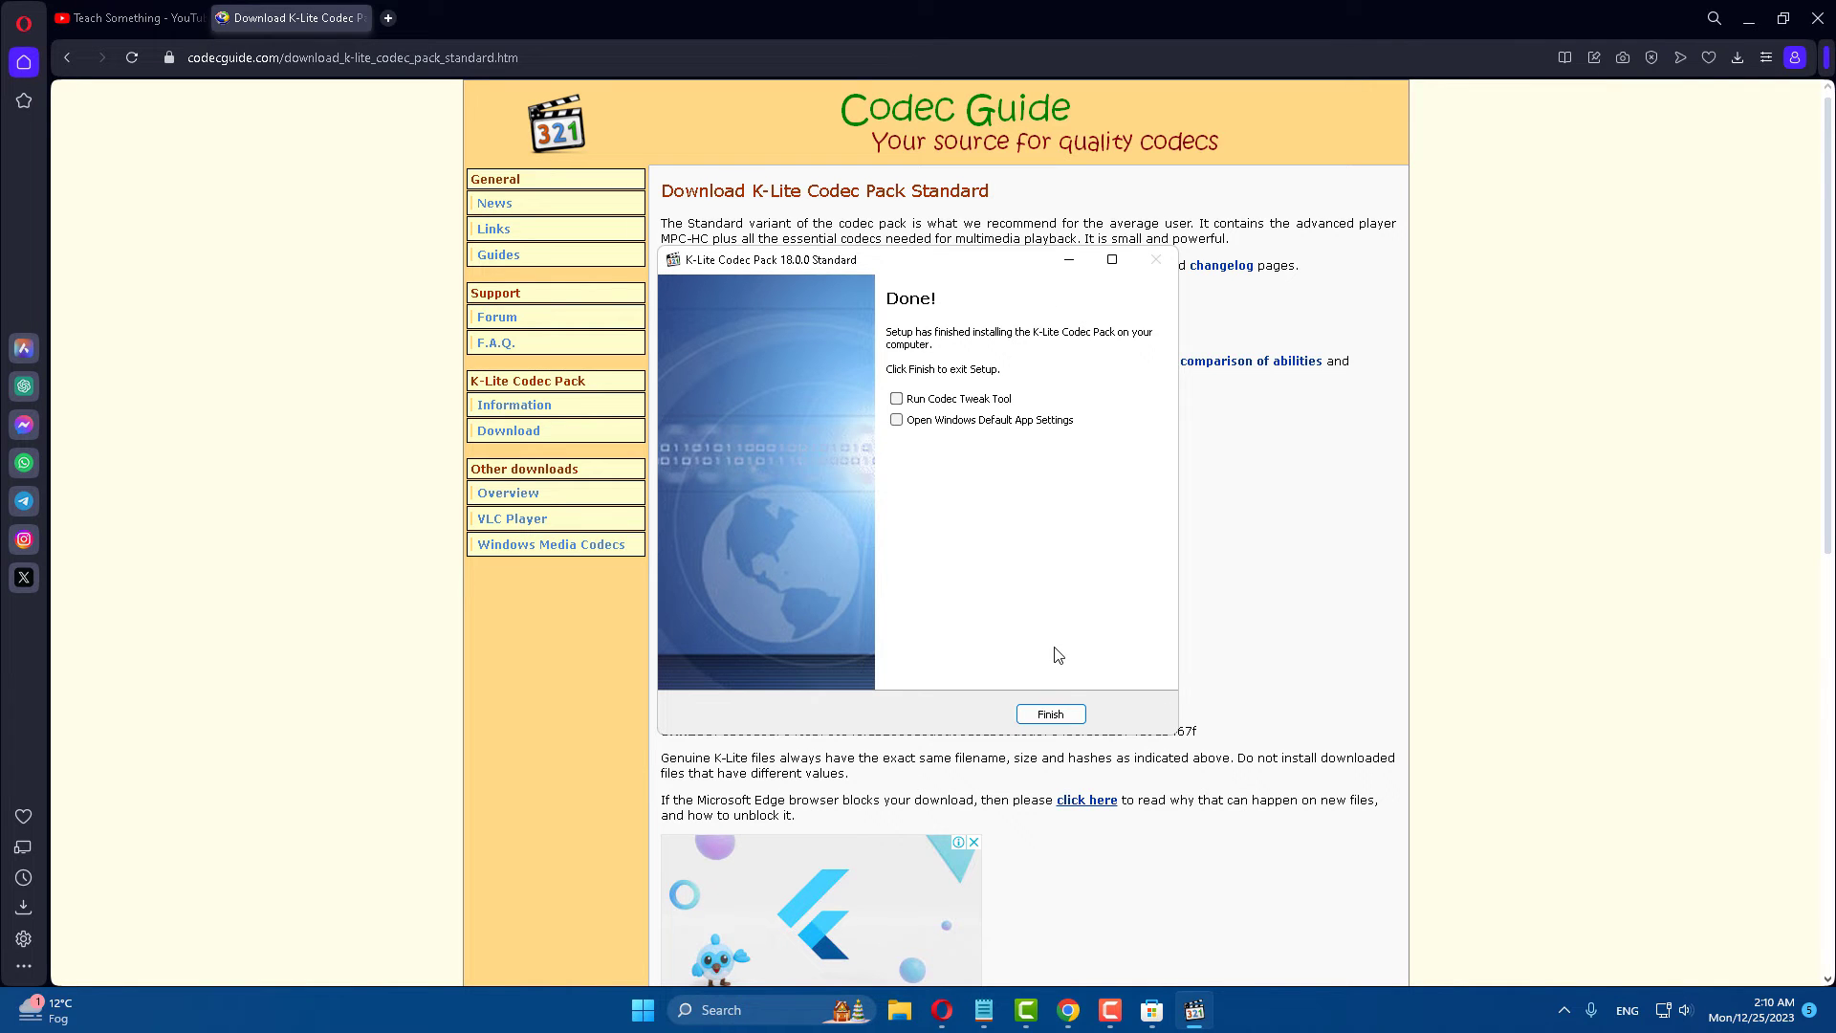
click(1048, 713)
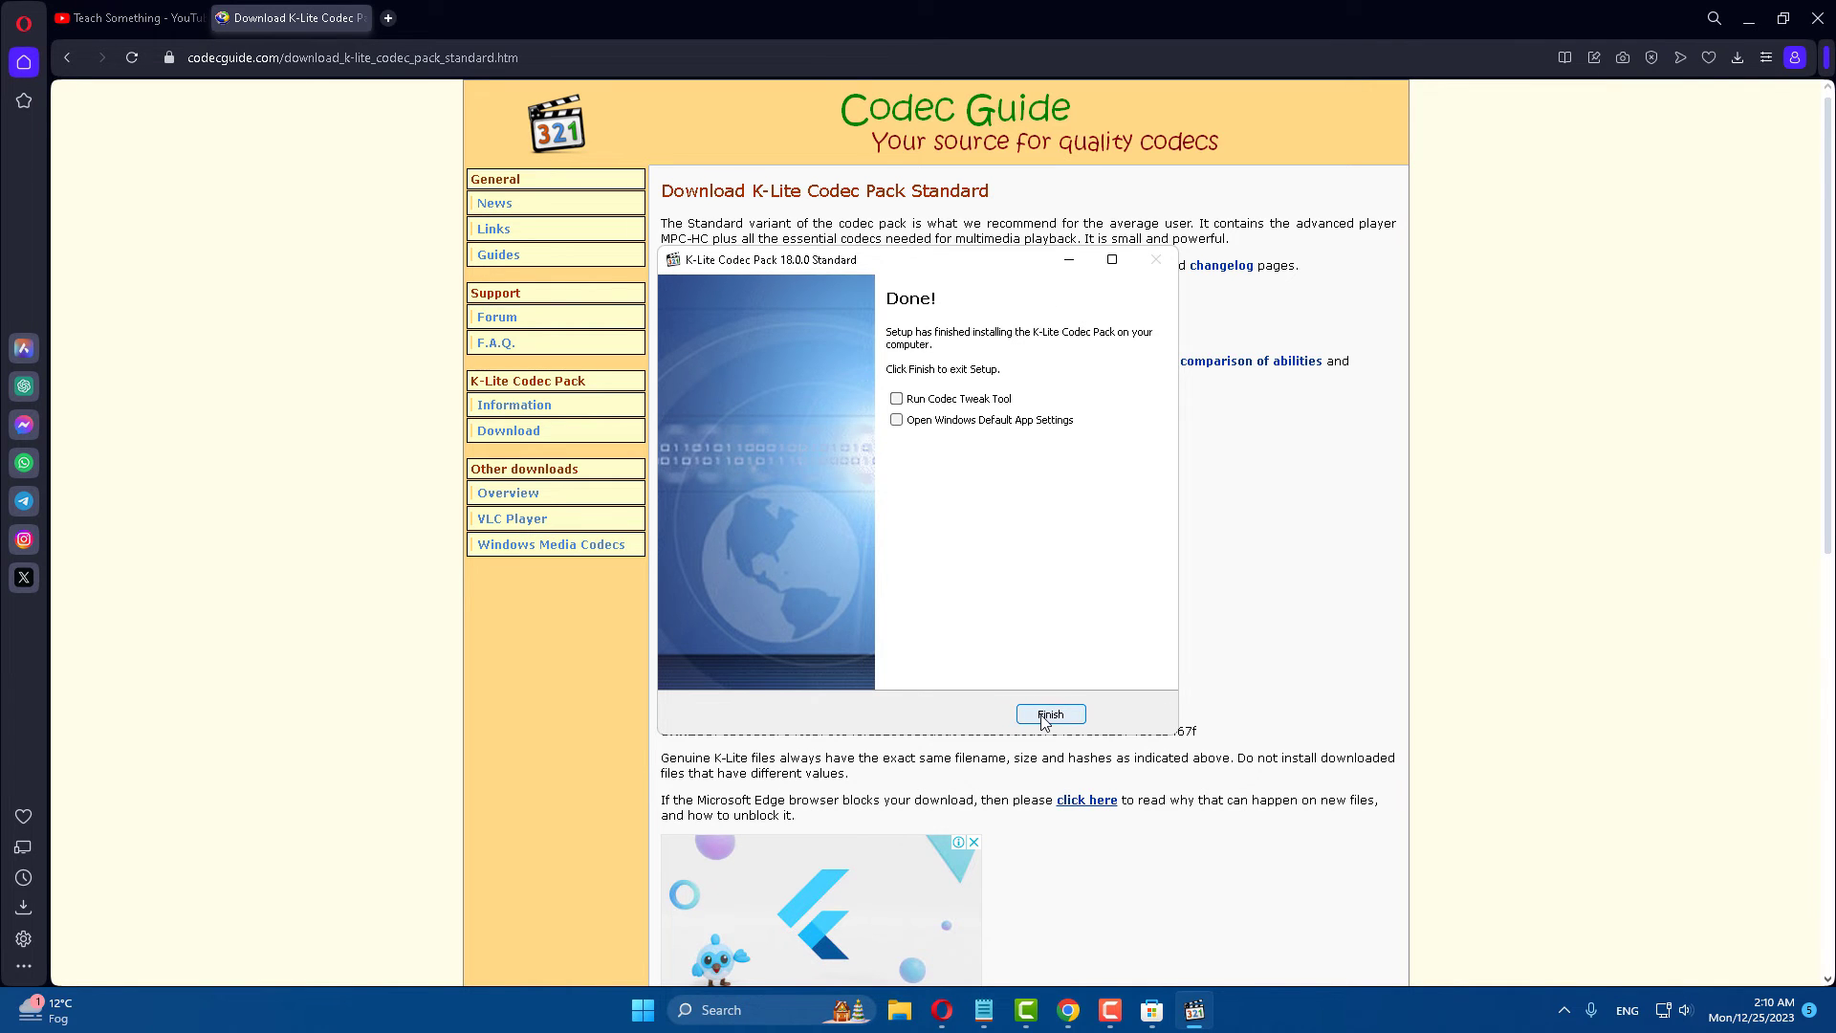
Close the K-Lite download tab, dismiss Edge's Restore pages prompt, and close Edge
click(361, 18)
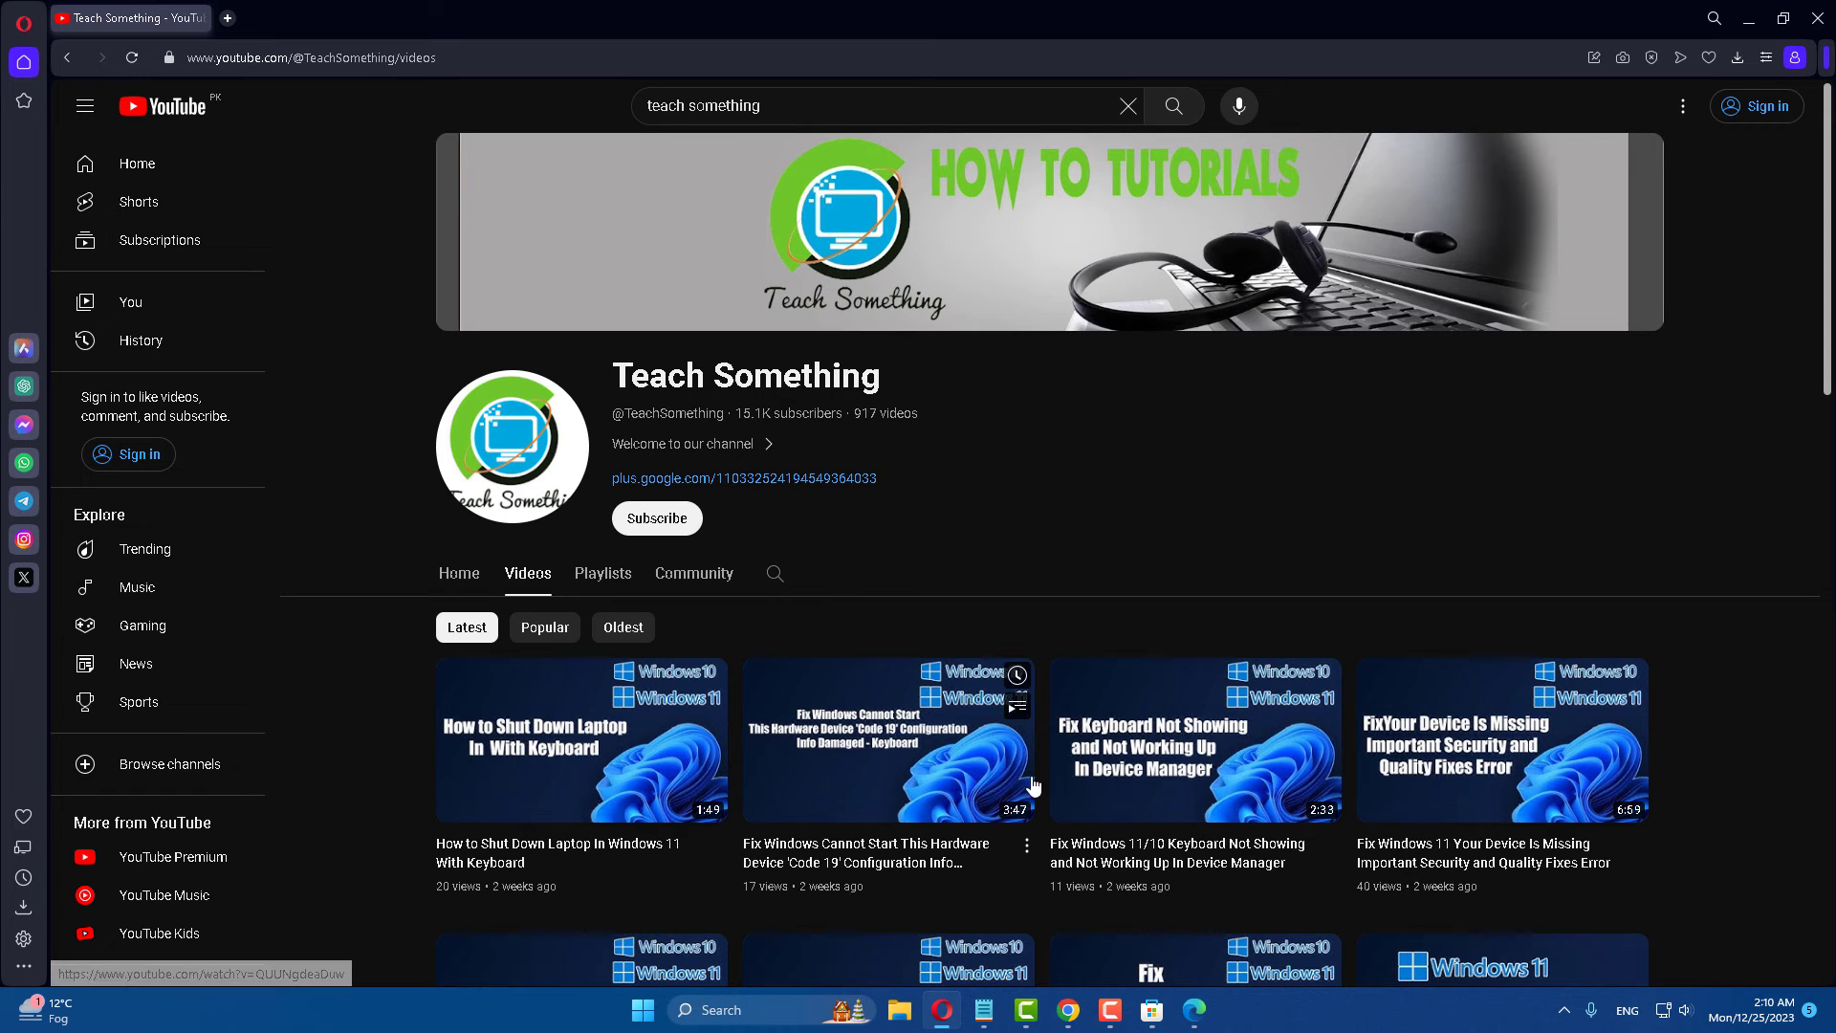
click(1197, 1016)
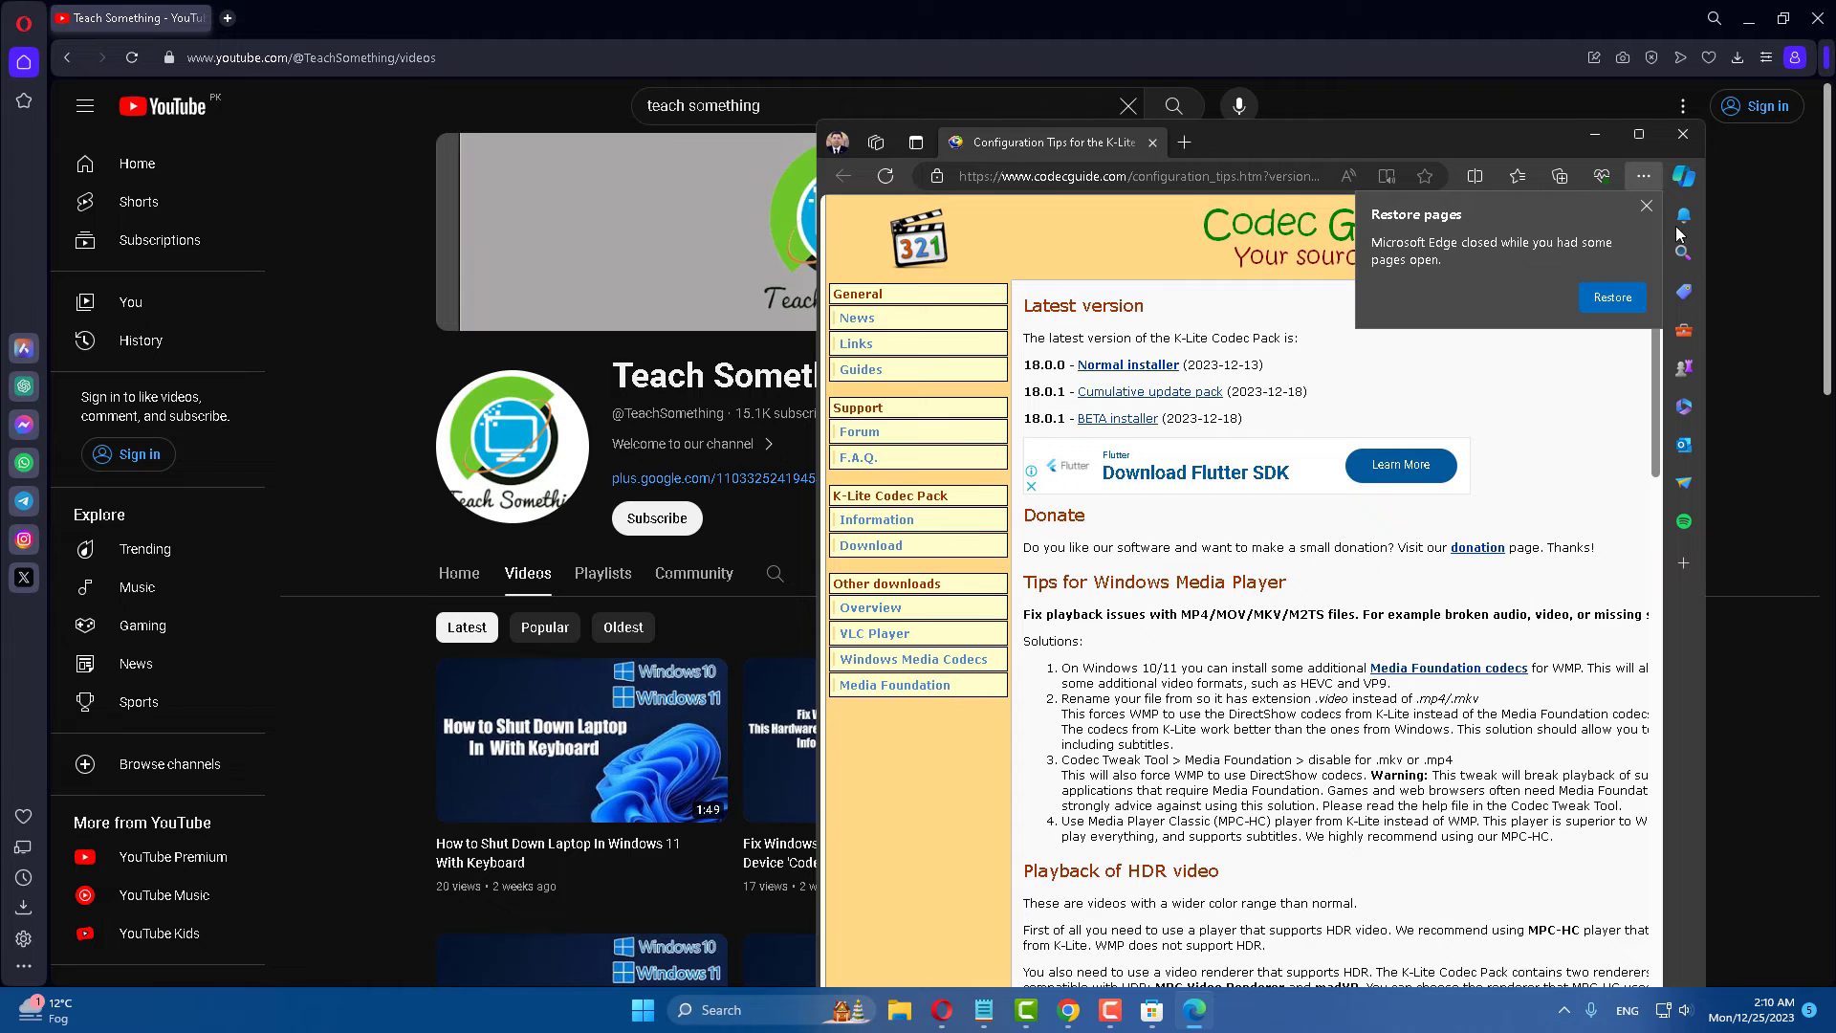
click(1646, 206)
click(1679, 140)
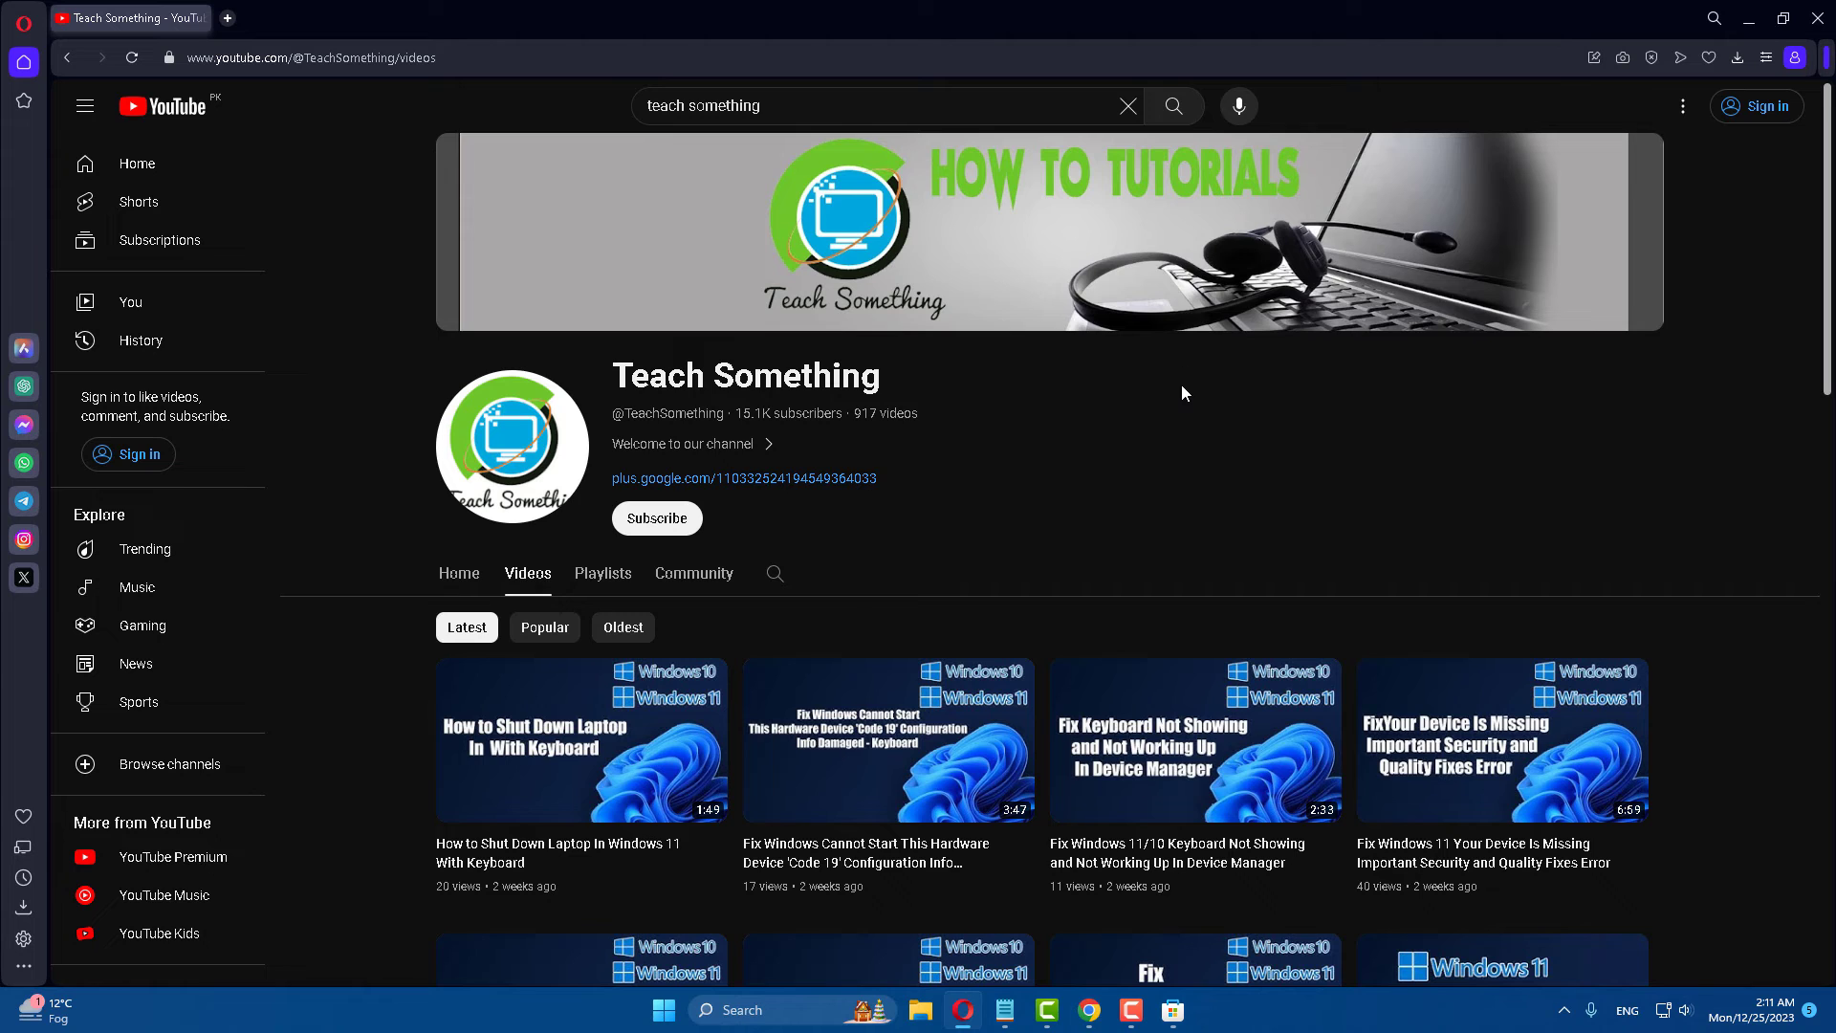
Open Control Panel via search 'cont', switch to Large icons, and go to Troubleshooting
click(736, 1011)
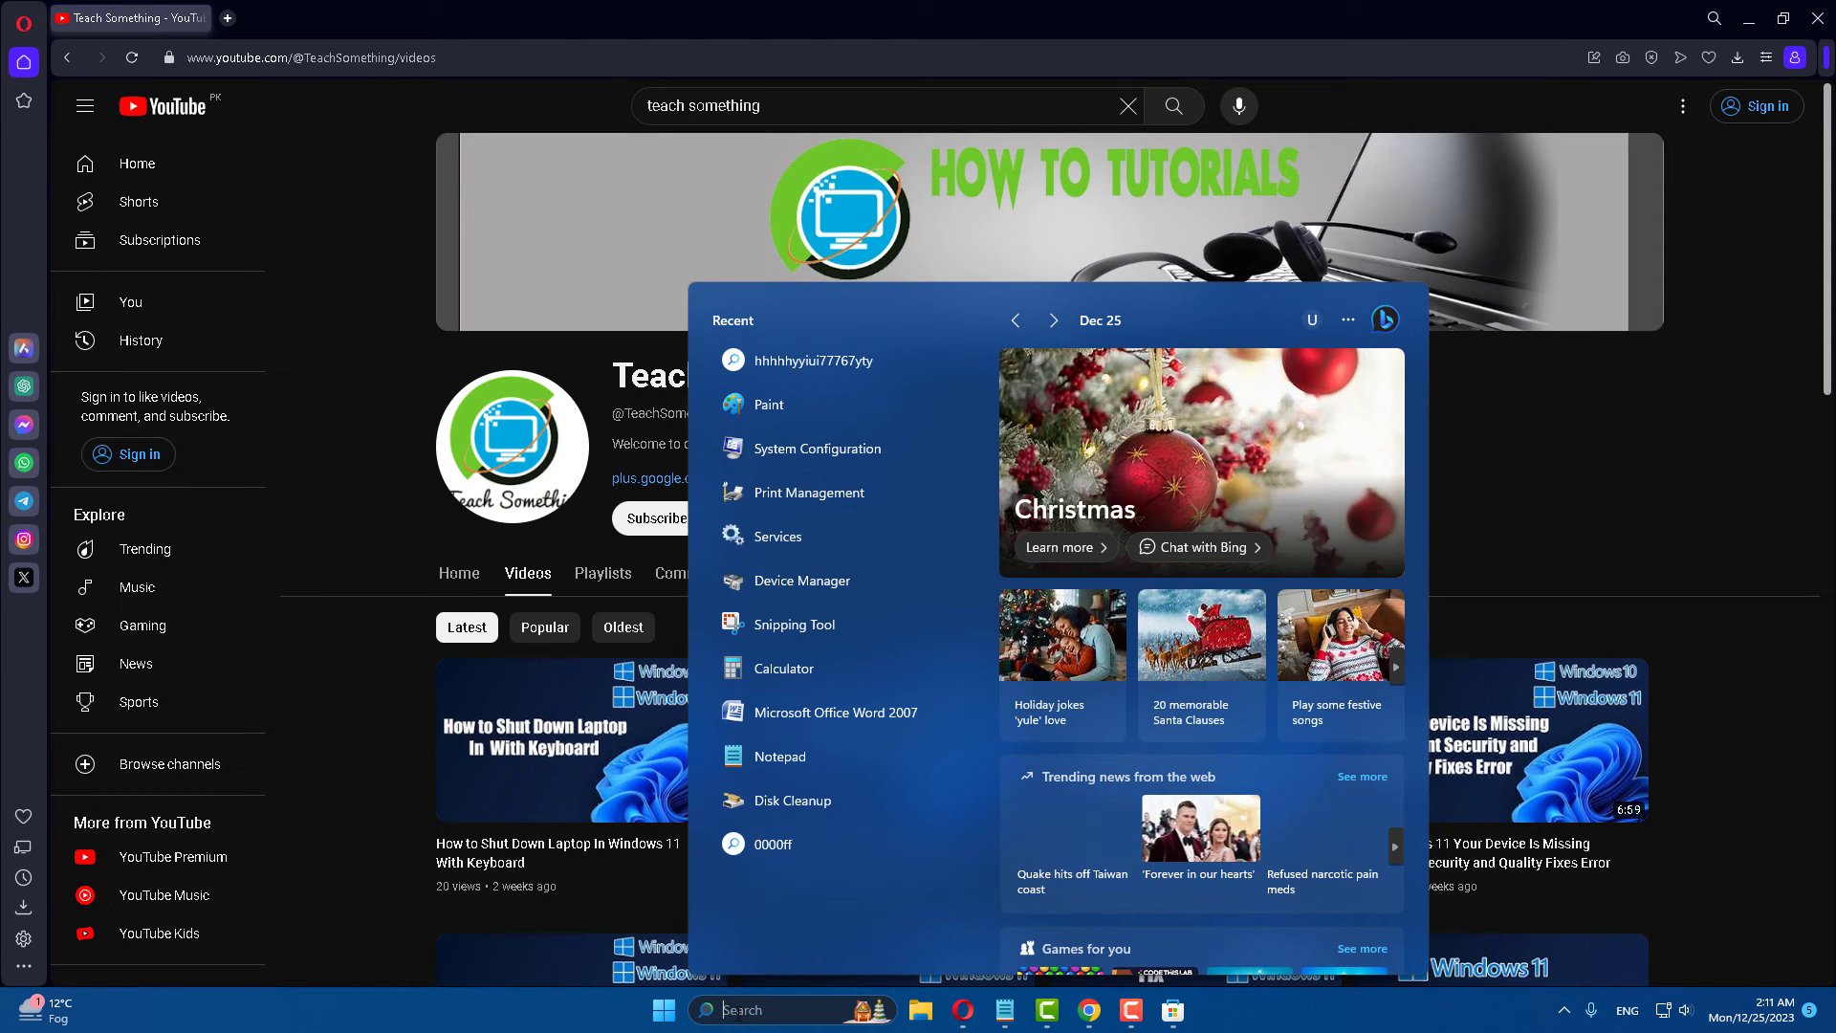
text(cont)
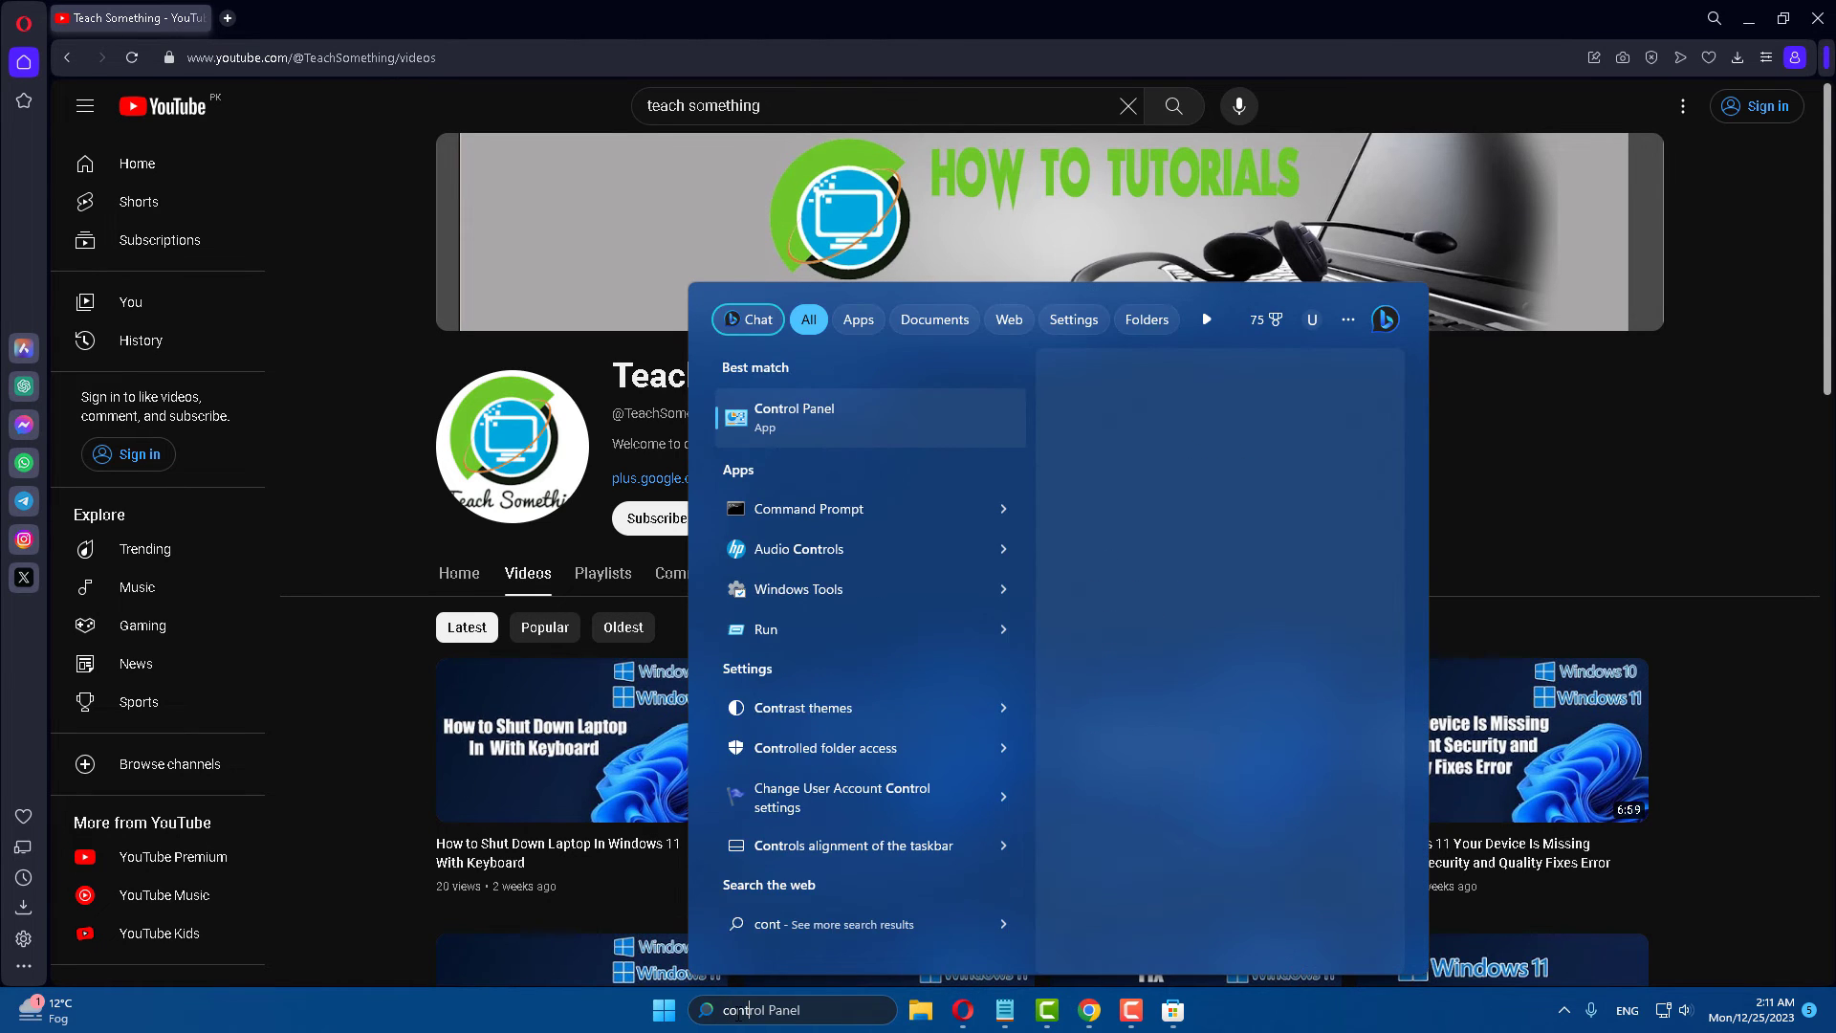
click(809, 429)
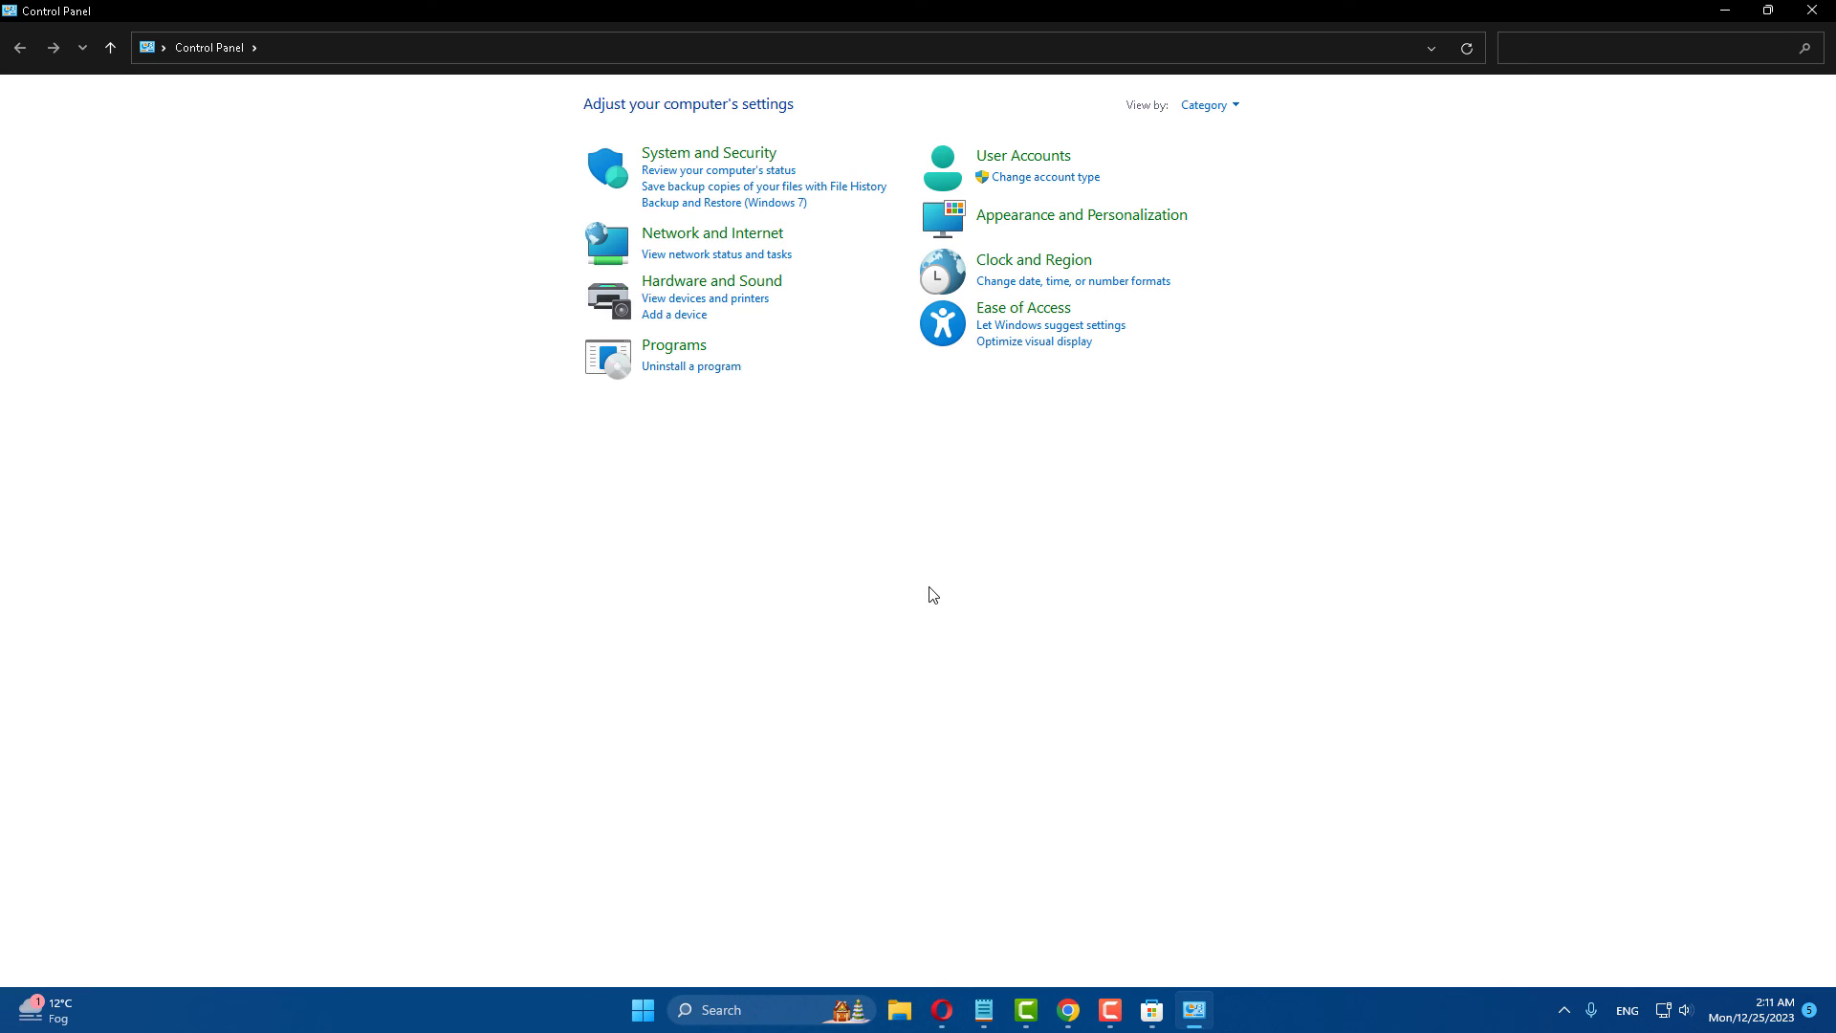
click(1239, 105)
click(1234, 152)
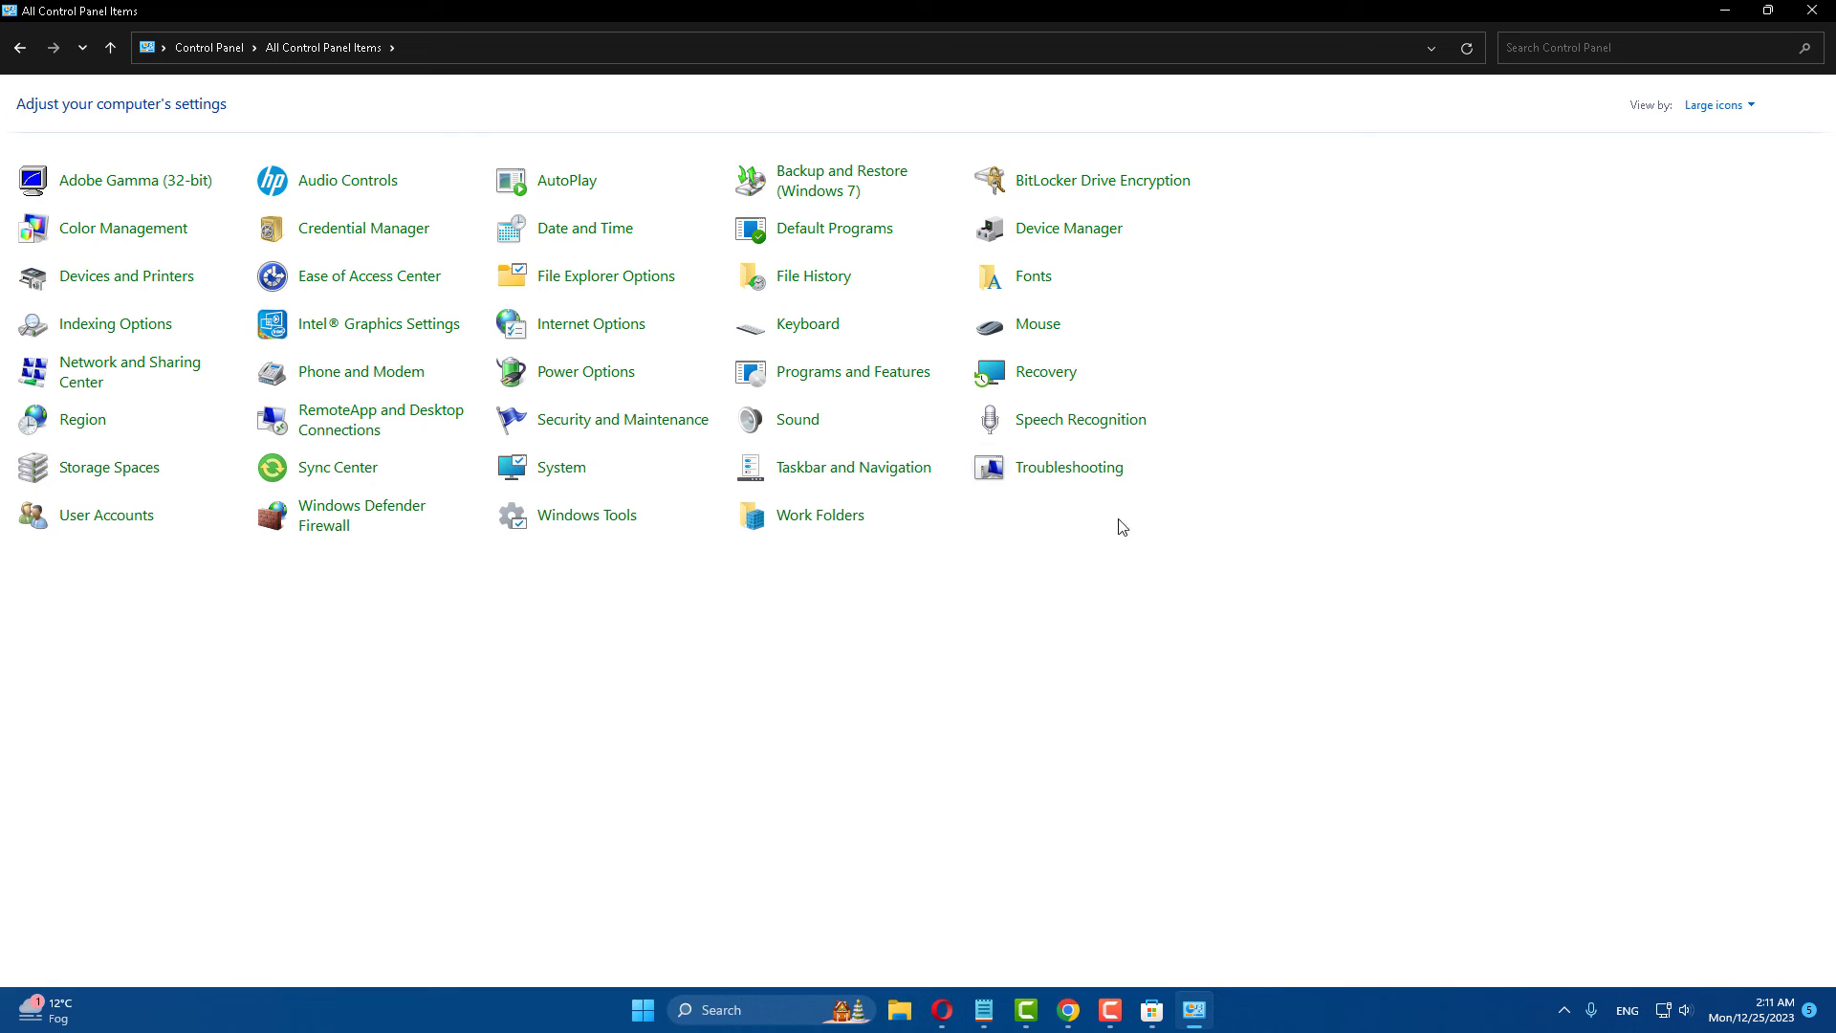
click(1082, 476)
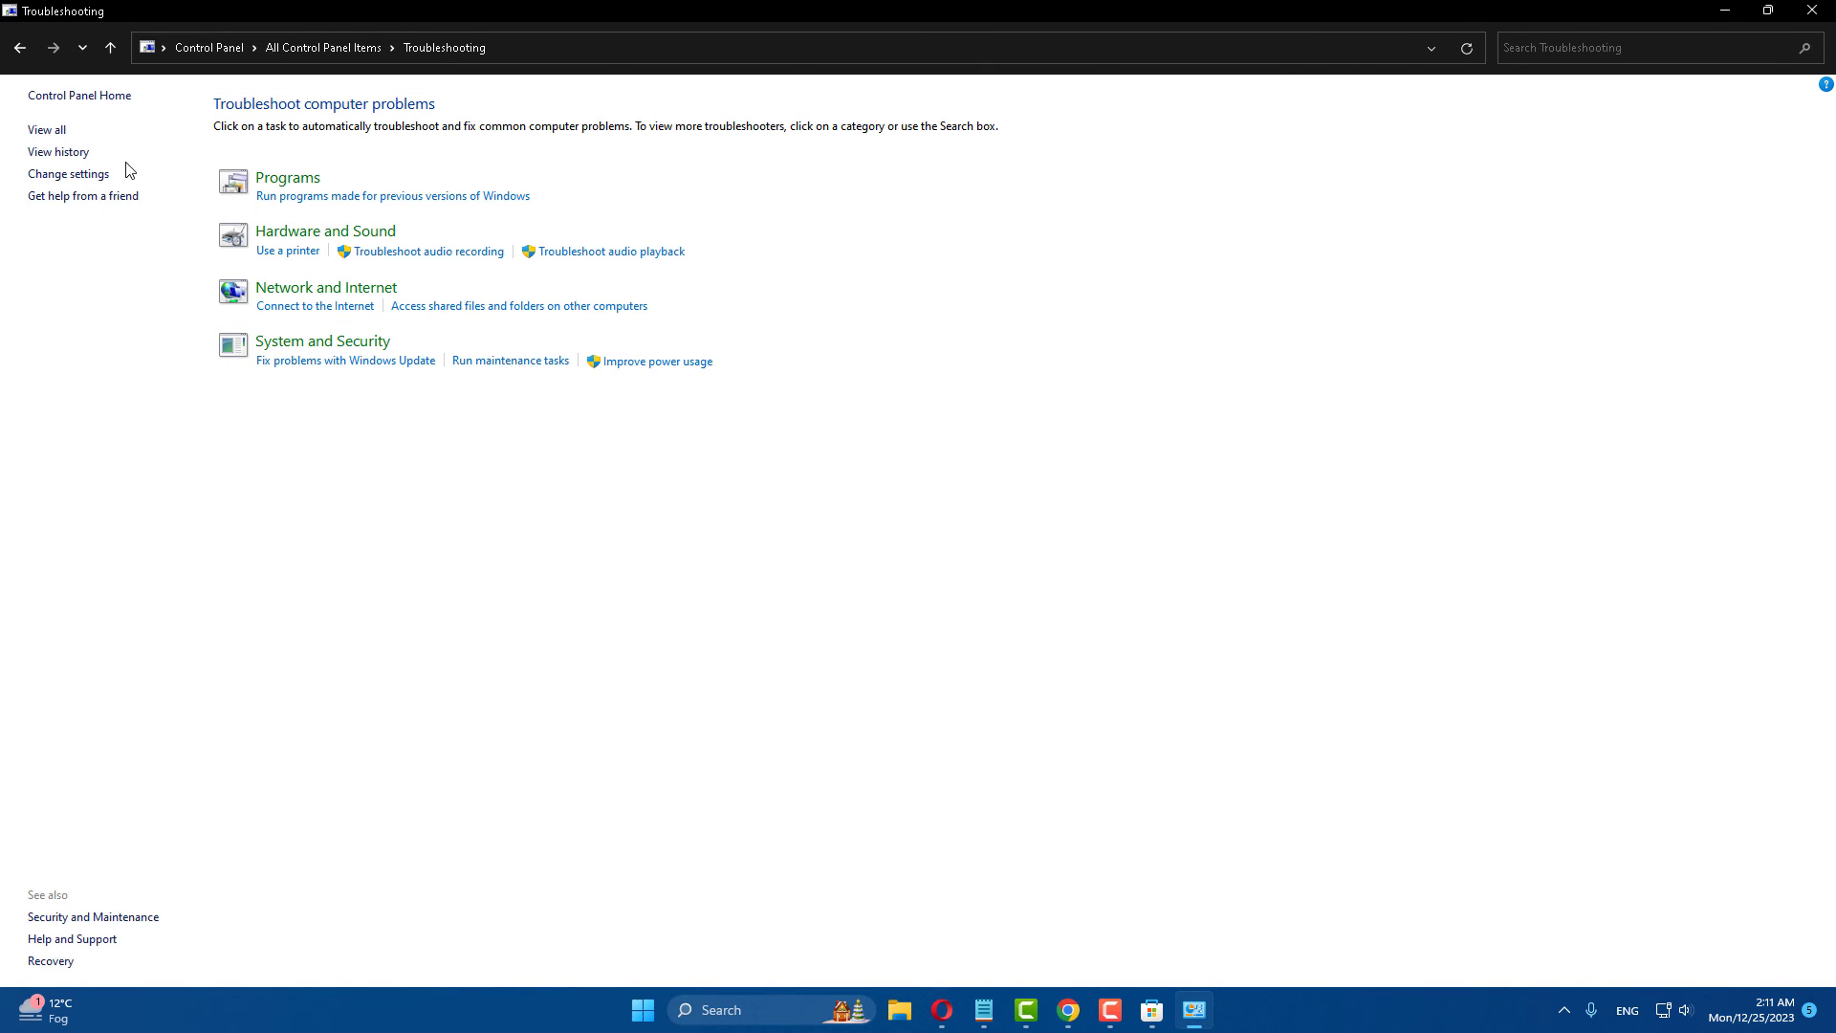
Run the Windows Media Player Settings troubleshooter, apply its reset-to-defaults fix, and close Control Panel
click(57, 131)
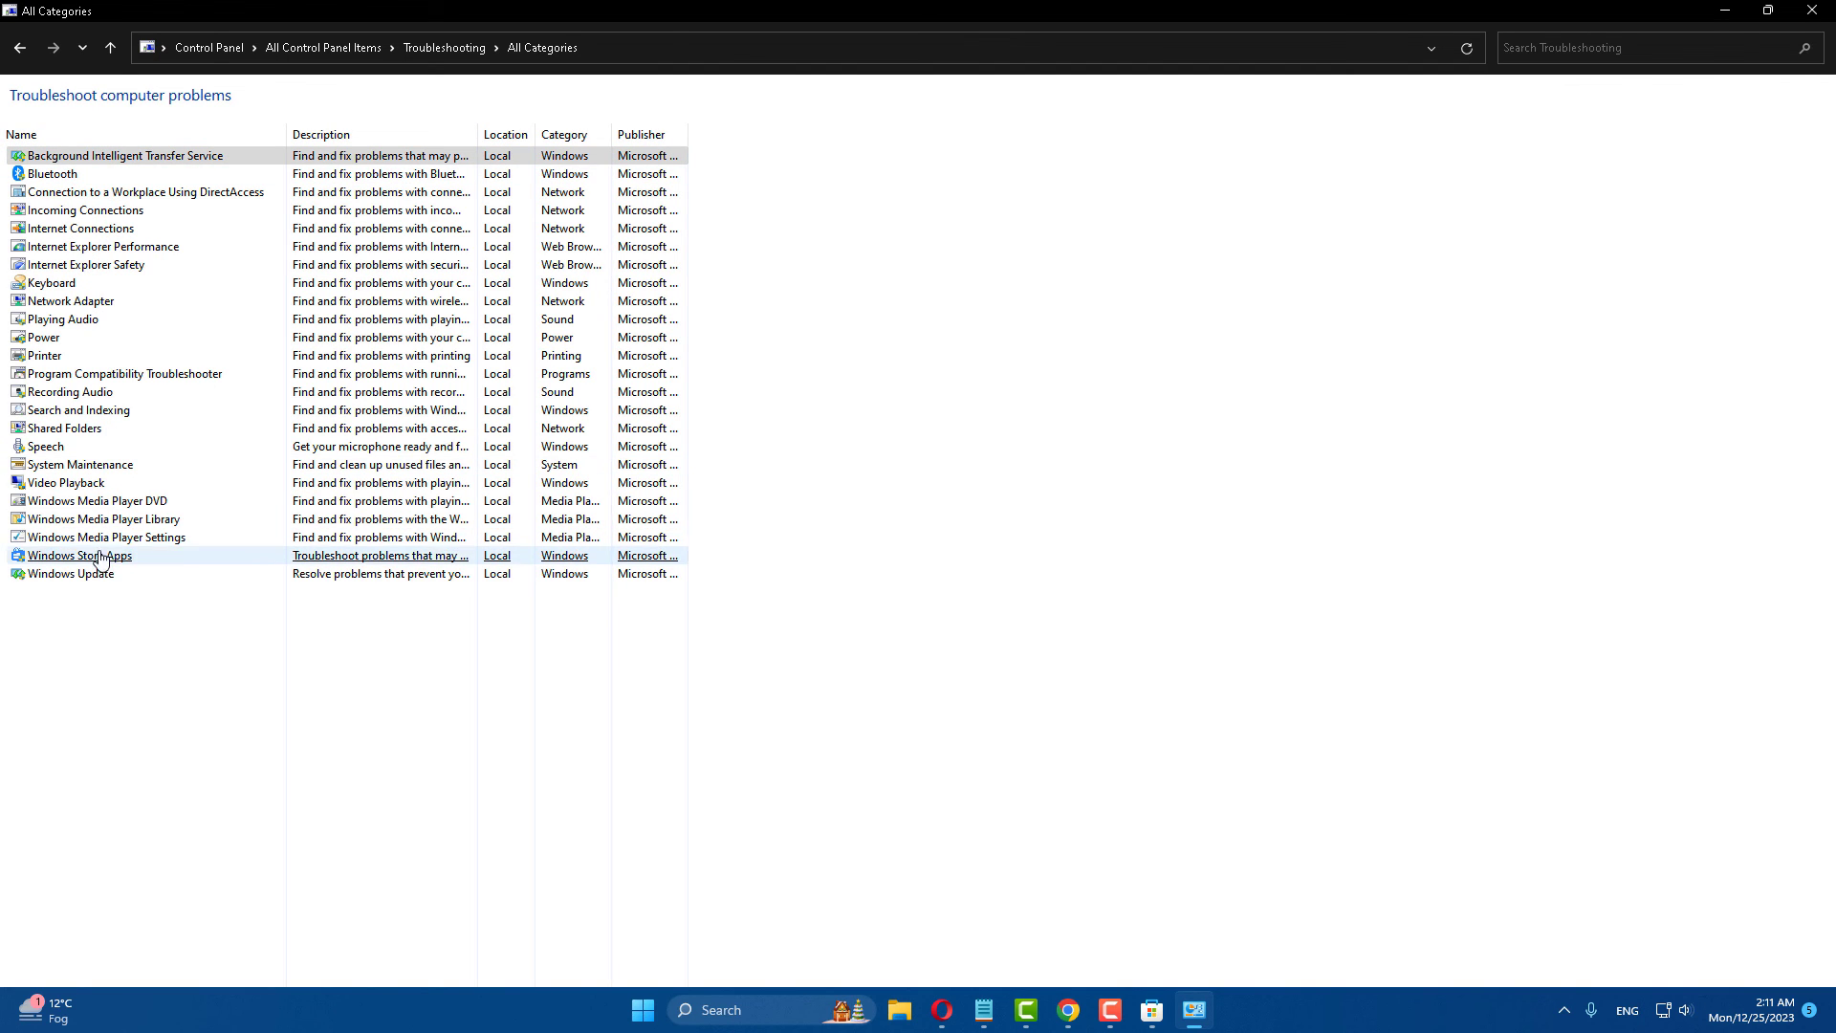
click(142, 540)
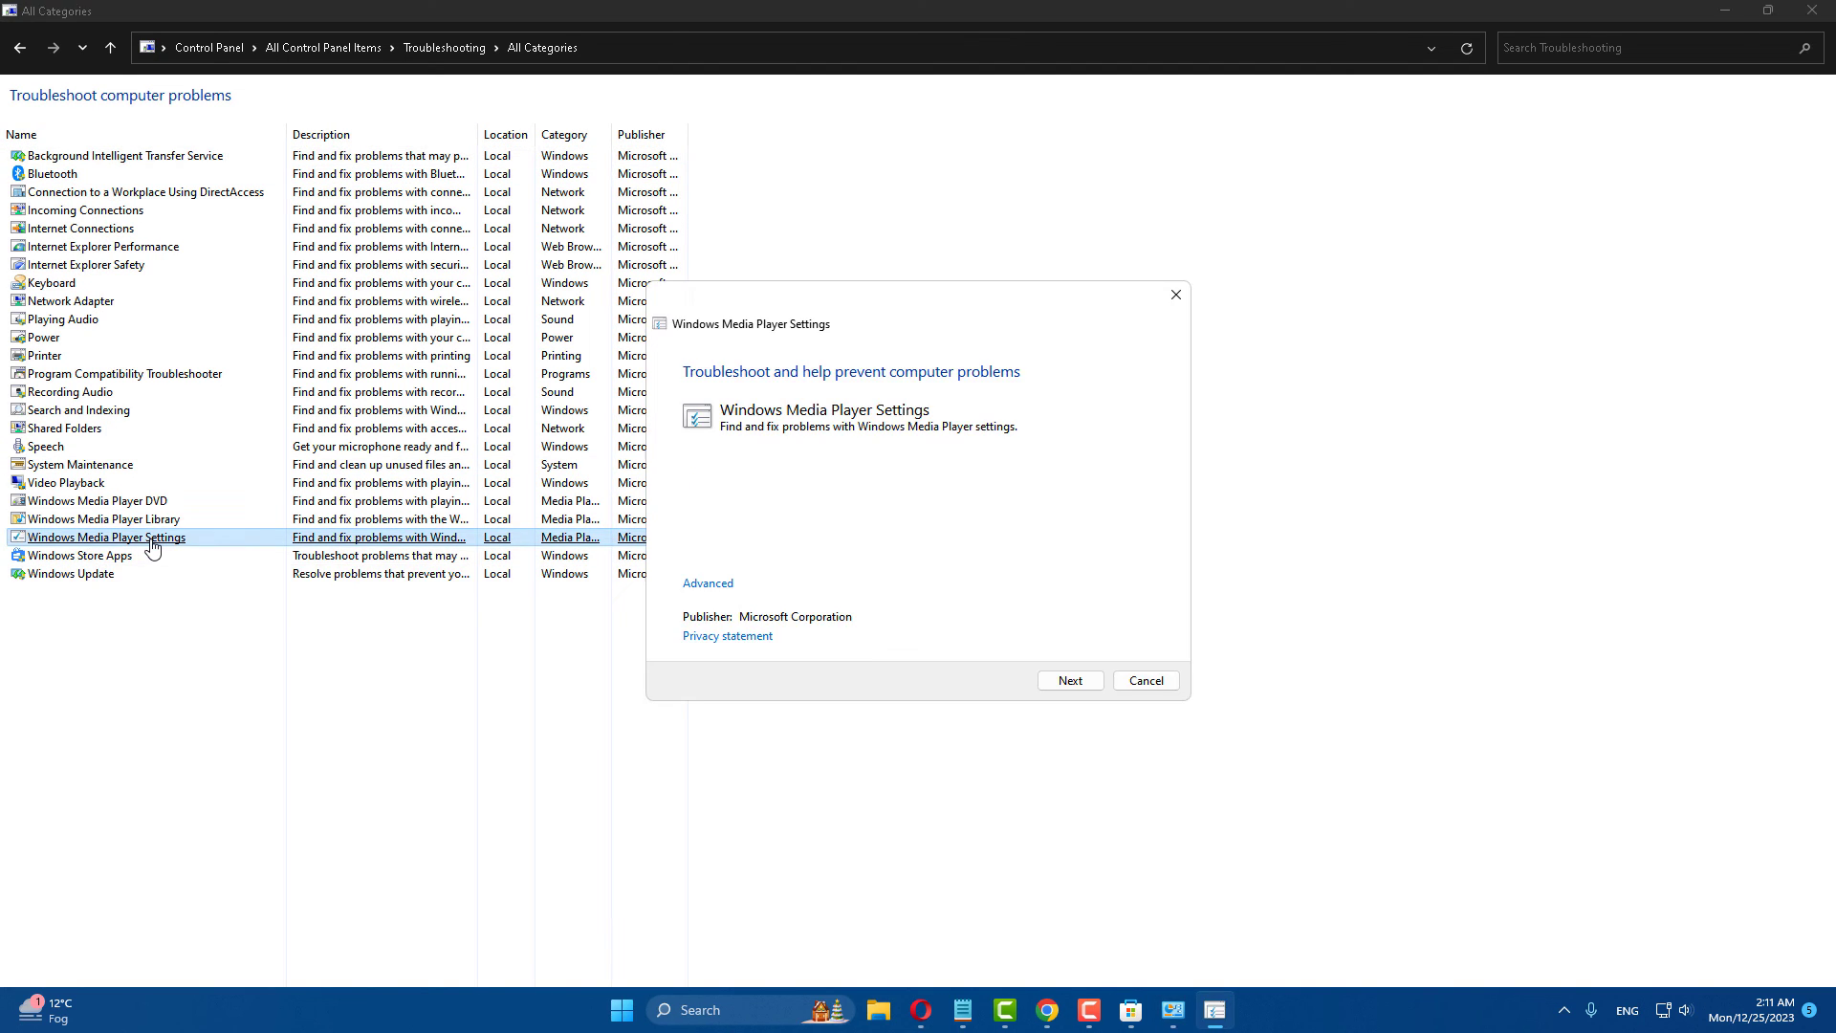
click(1071, 680)
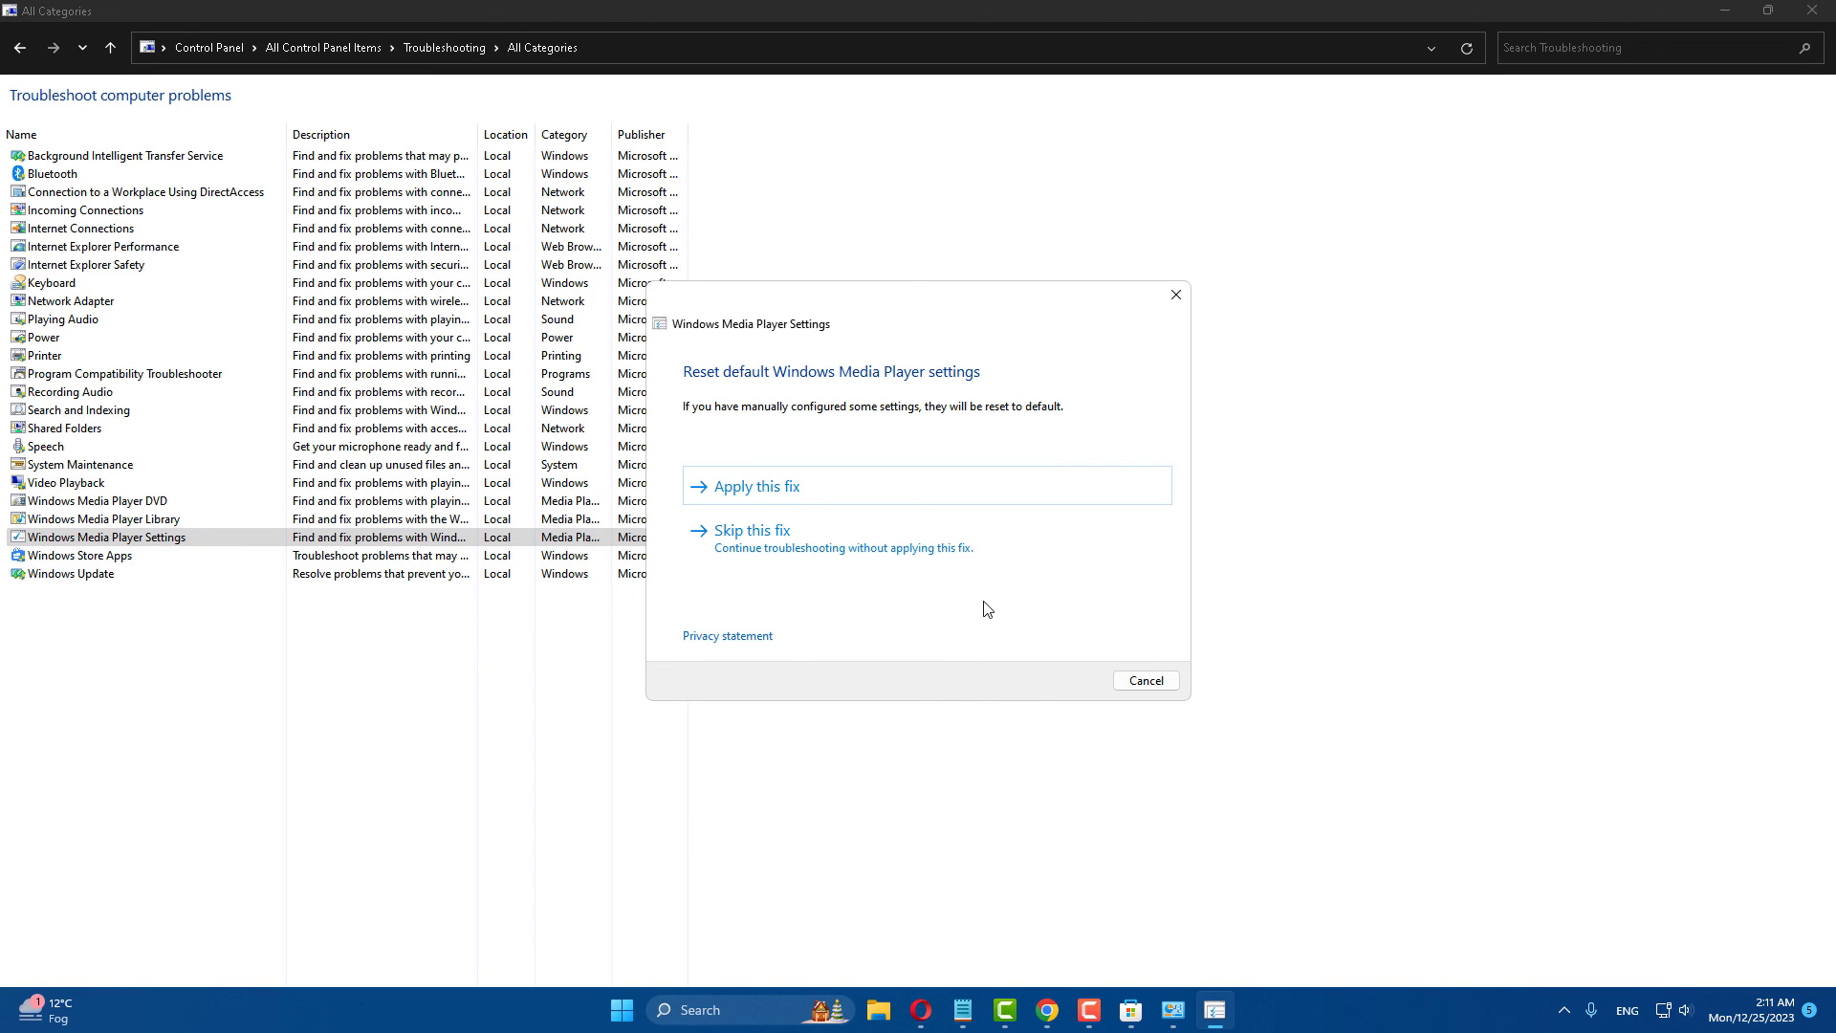
click(777, 490)
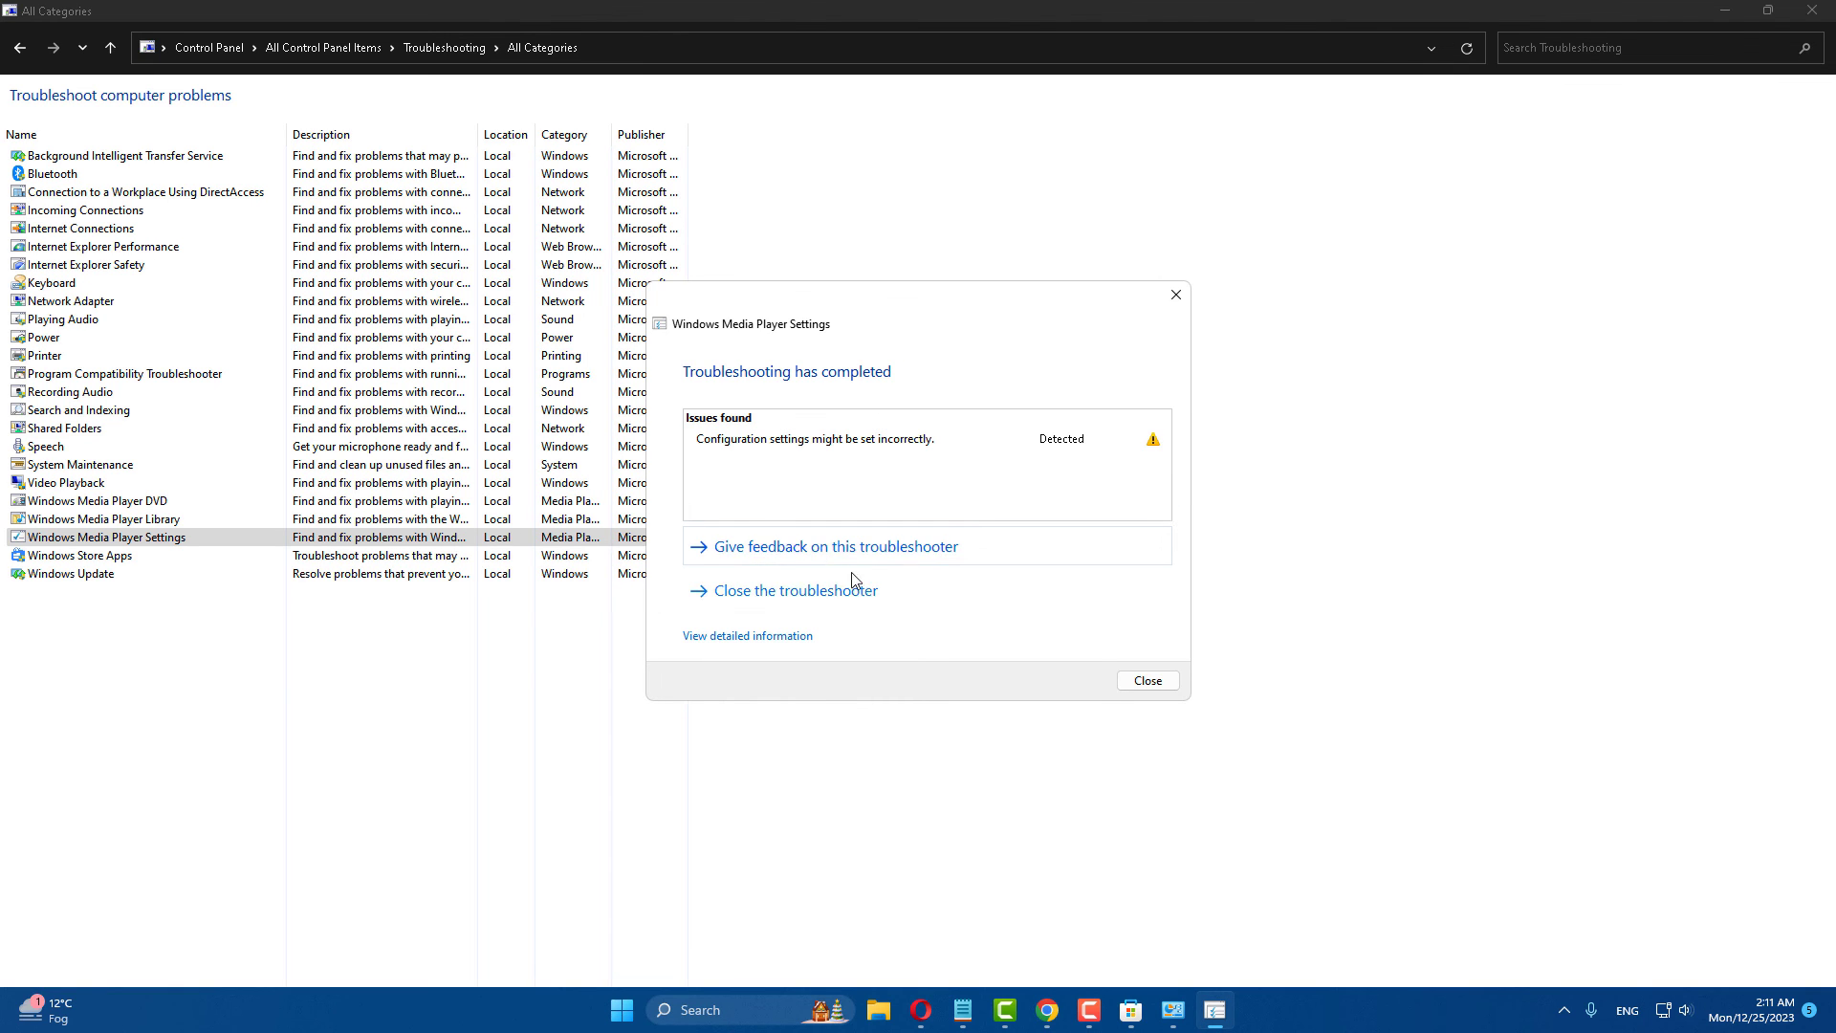
click(1150, 682)
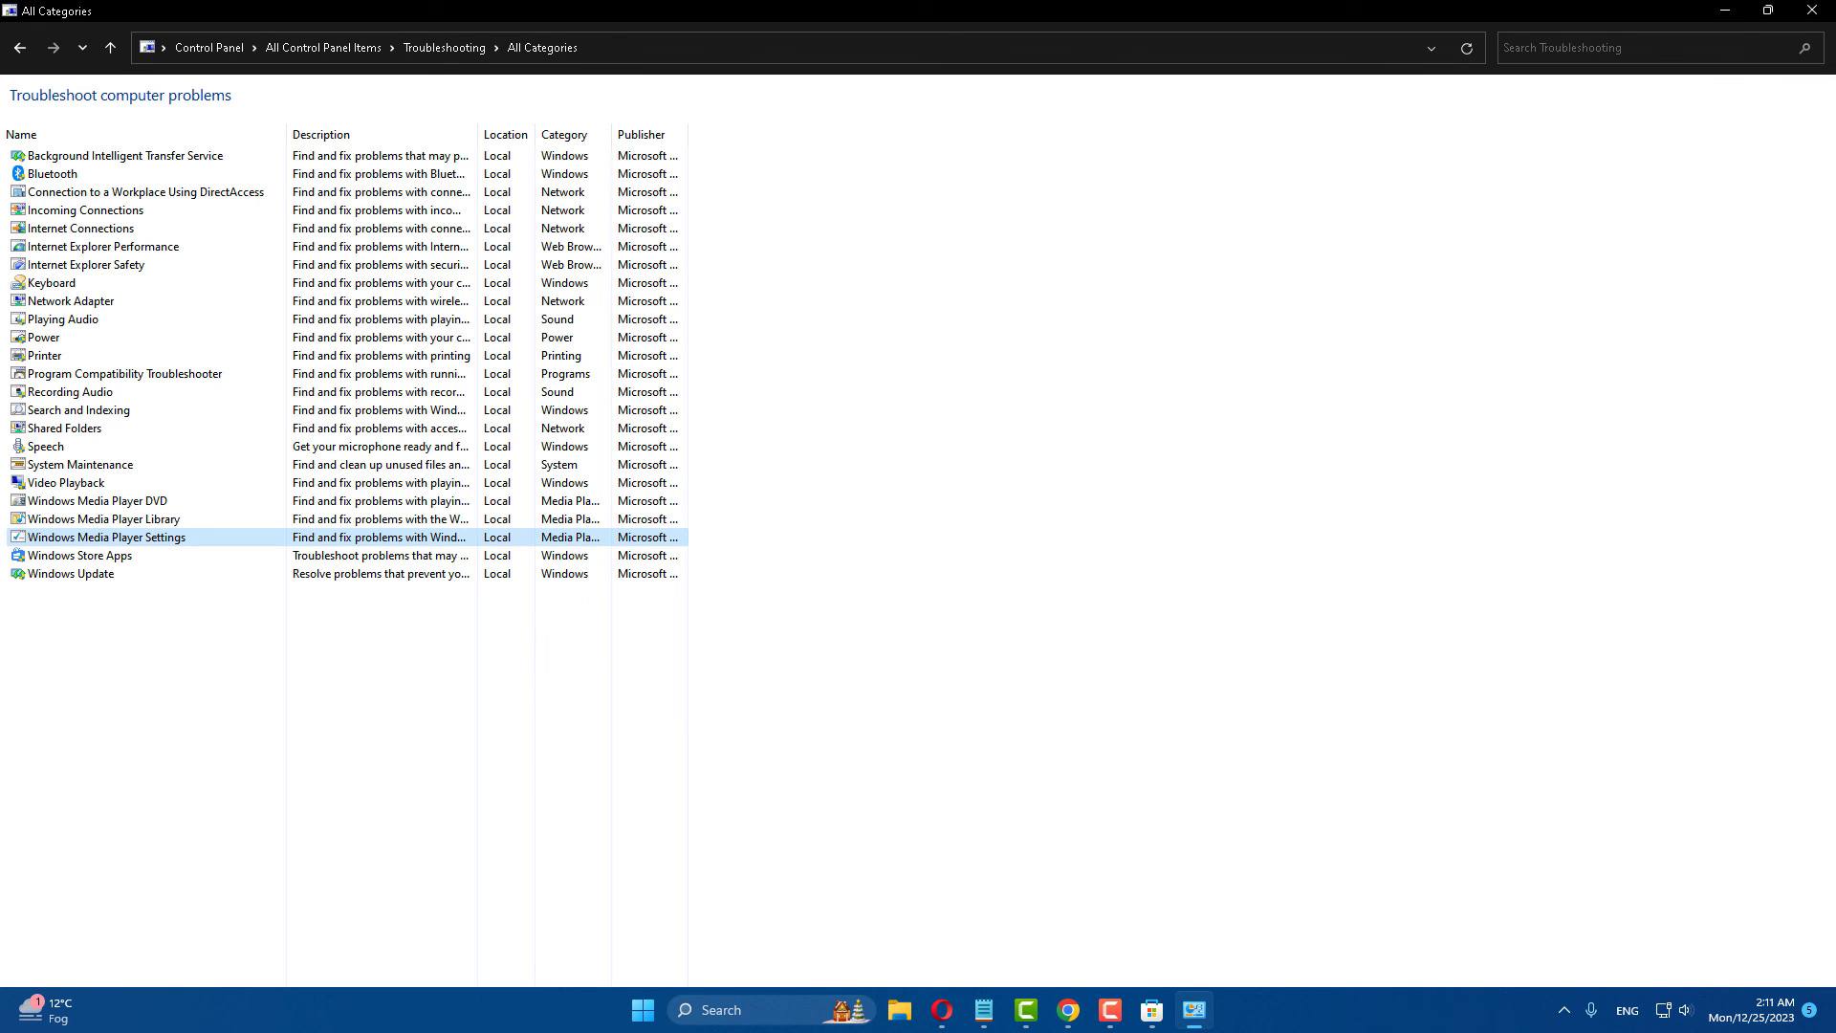
click(1811, 10)
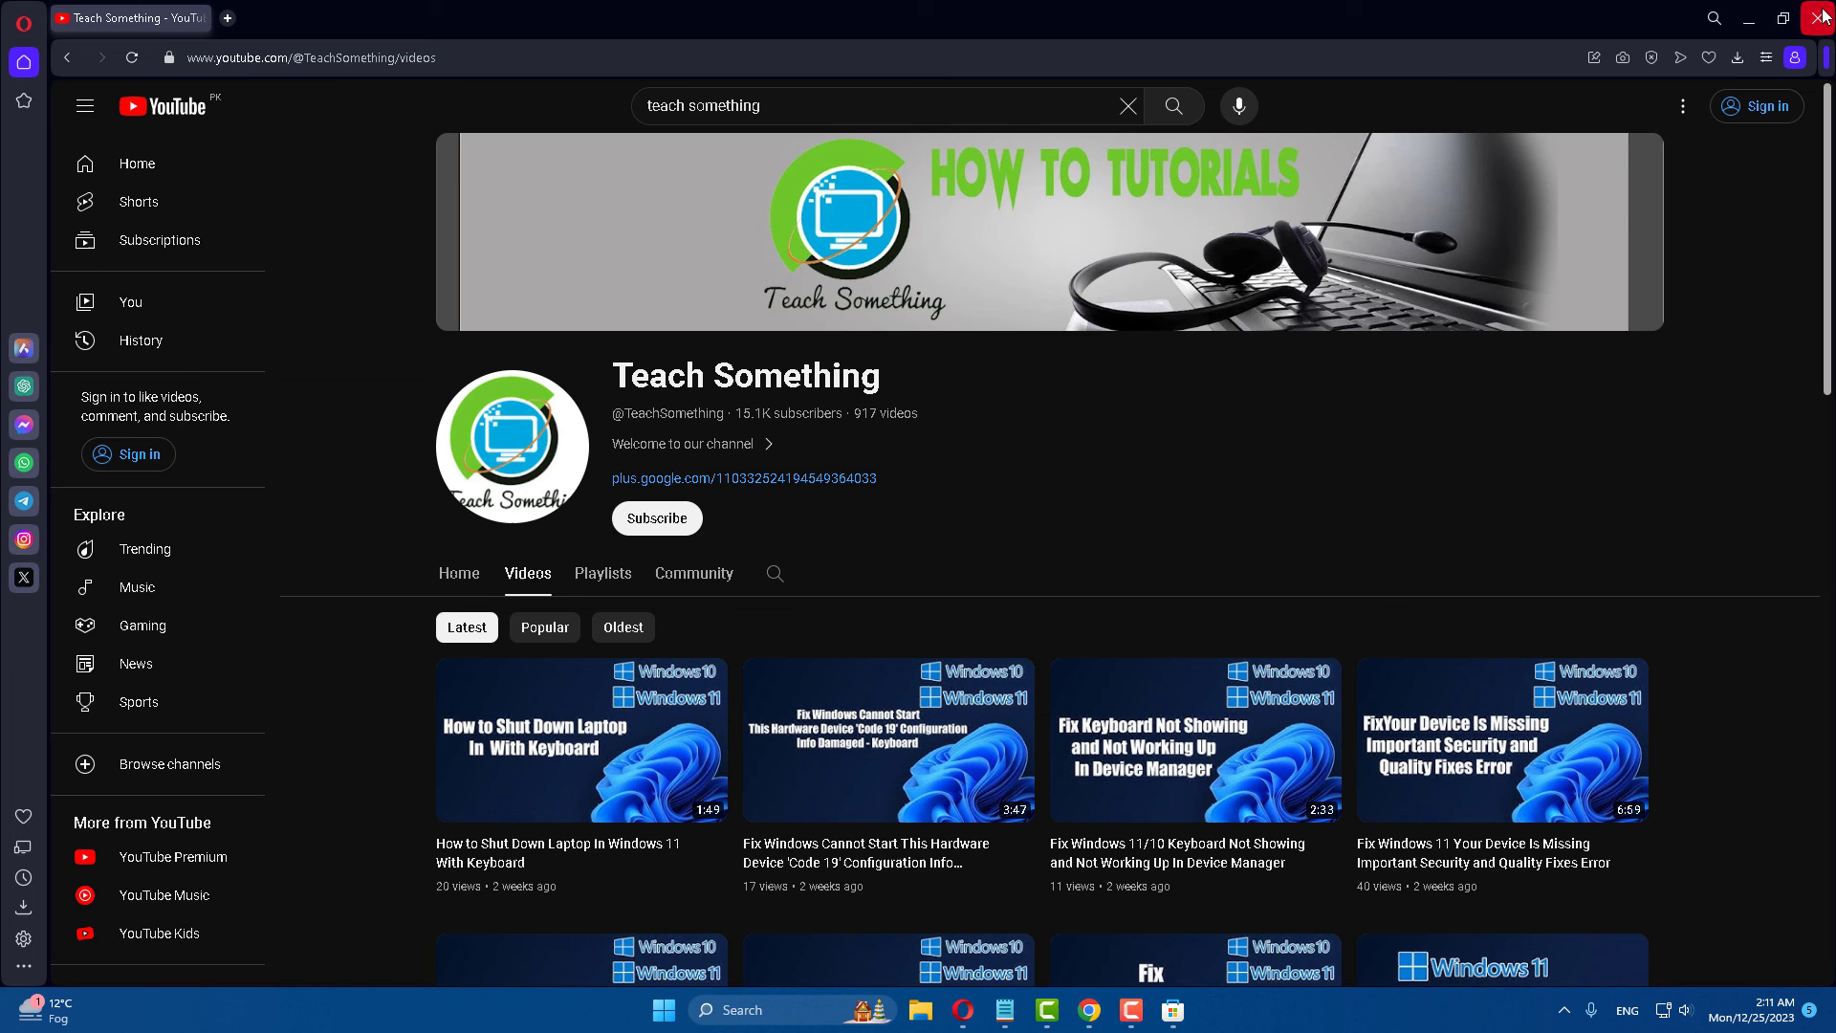
Restart the PC from the Start menu's power options
click(663, 1010)
click(1156, 944)
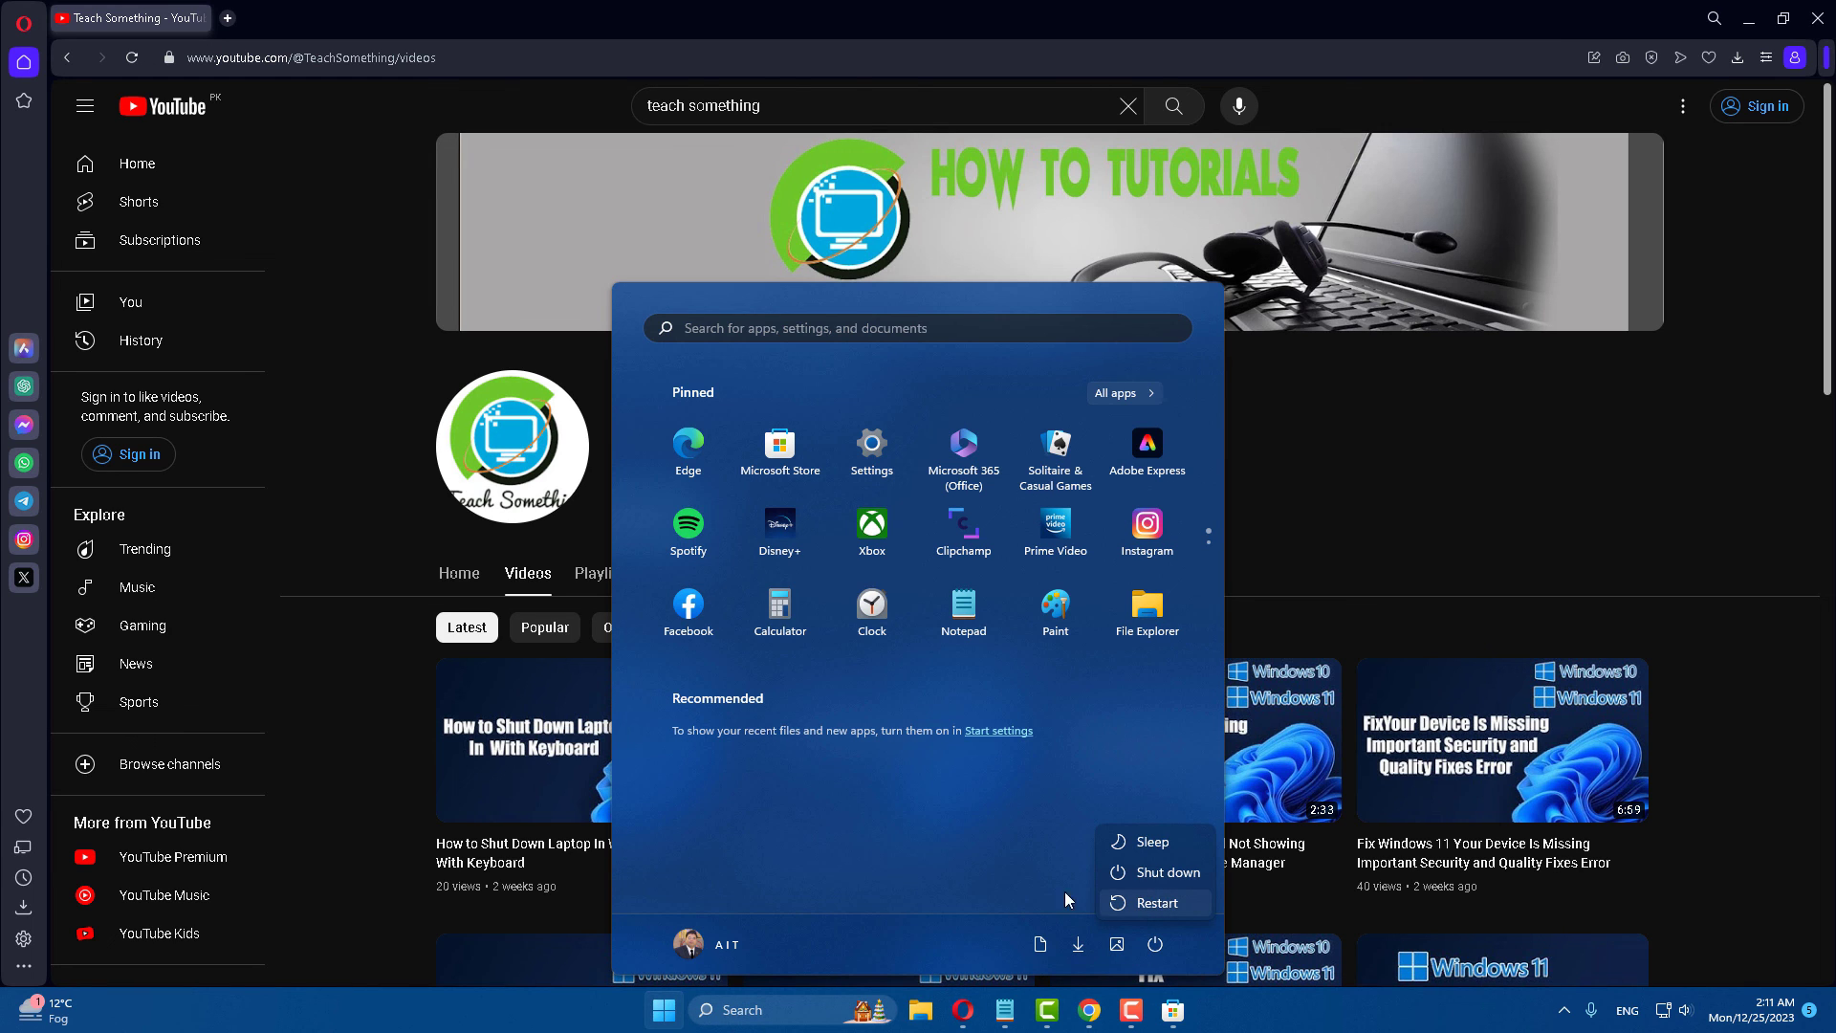
click(1340, 354)
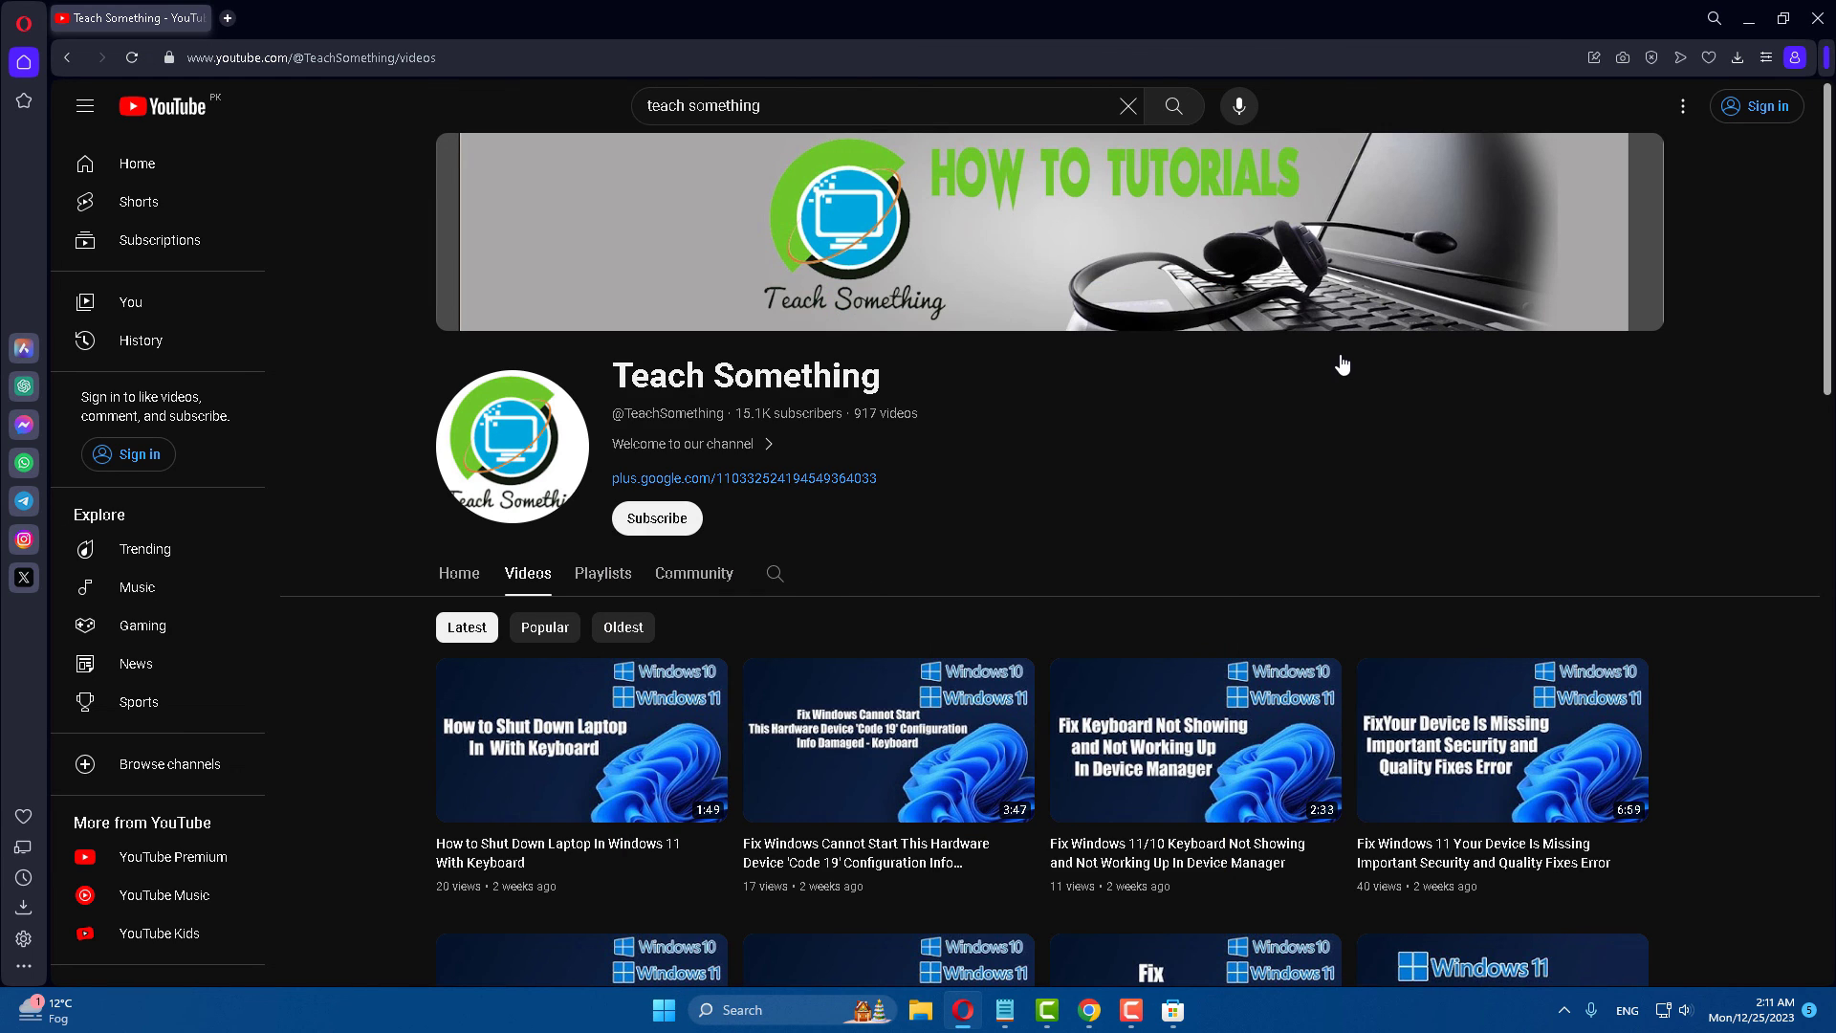